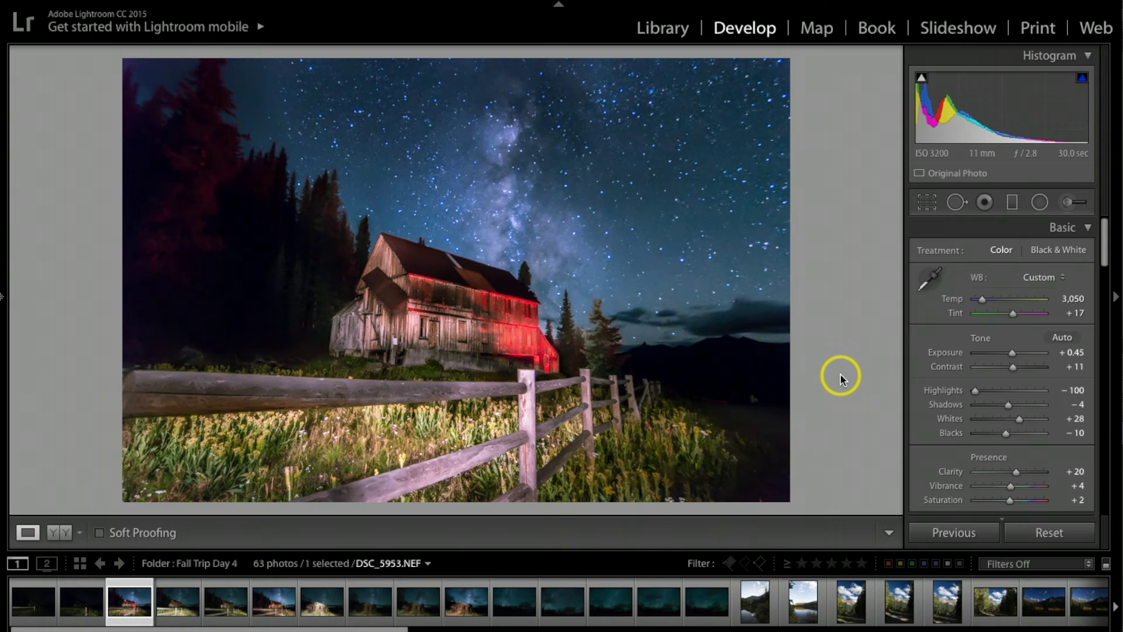
View the dark barn shots DSC_5951 and DSC_6005, and compare DSC_5953 before and after editing in a side-by-side view
left_click(33, 613)
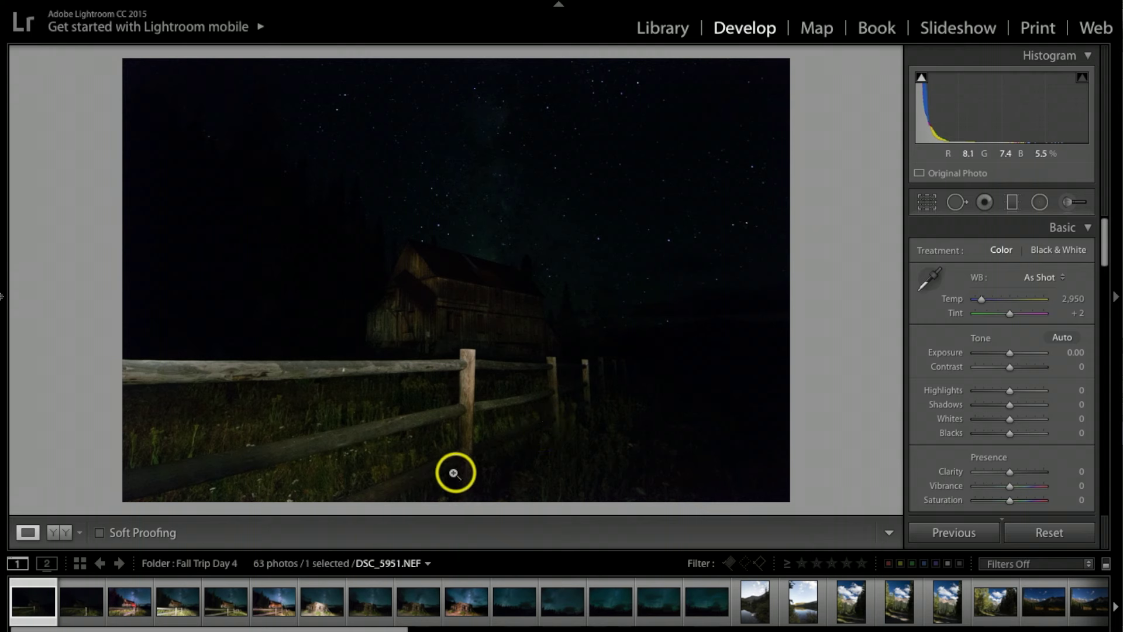
left_click(80, 606)
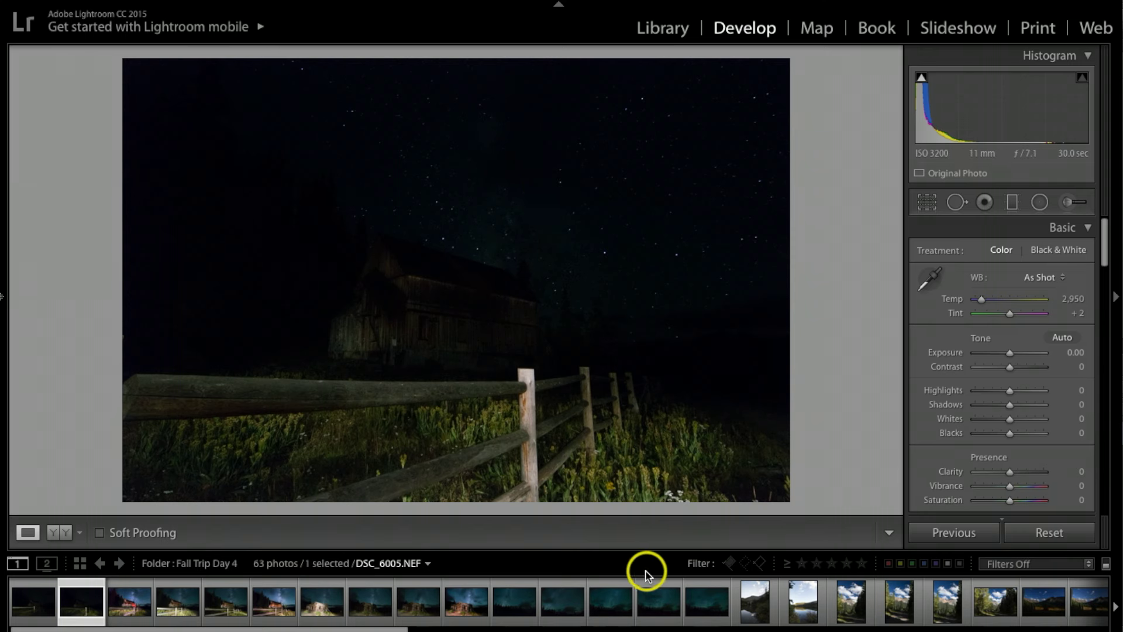
left_click(139, 603)
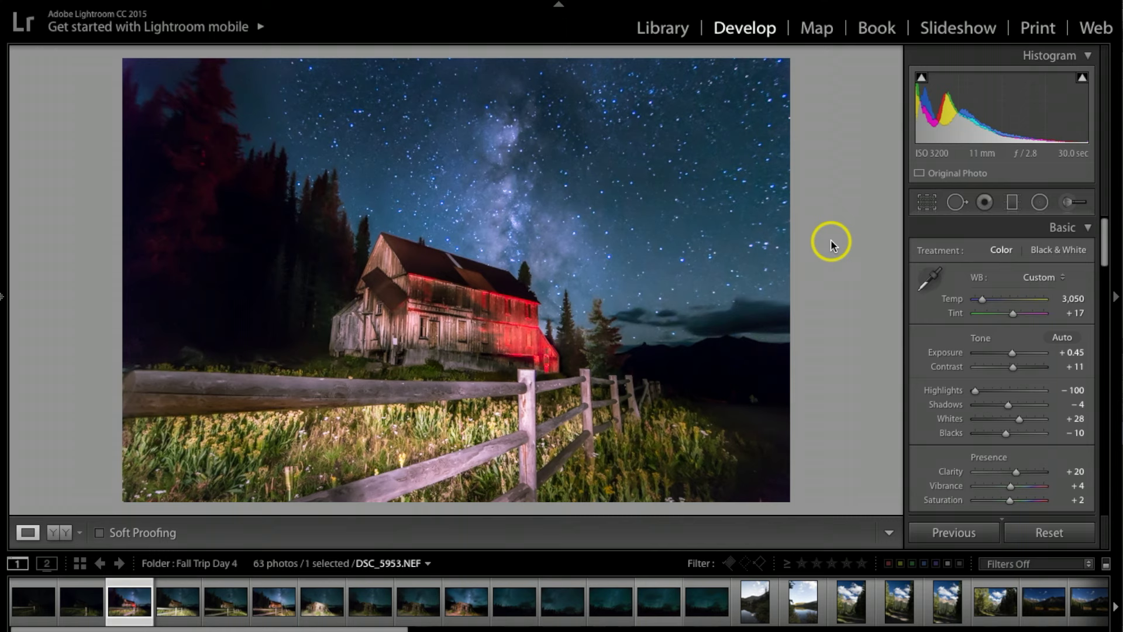
left_click(57, 532)
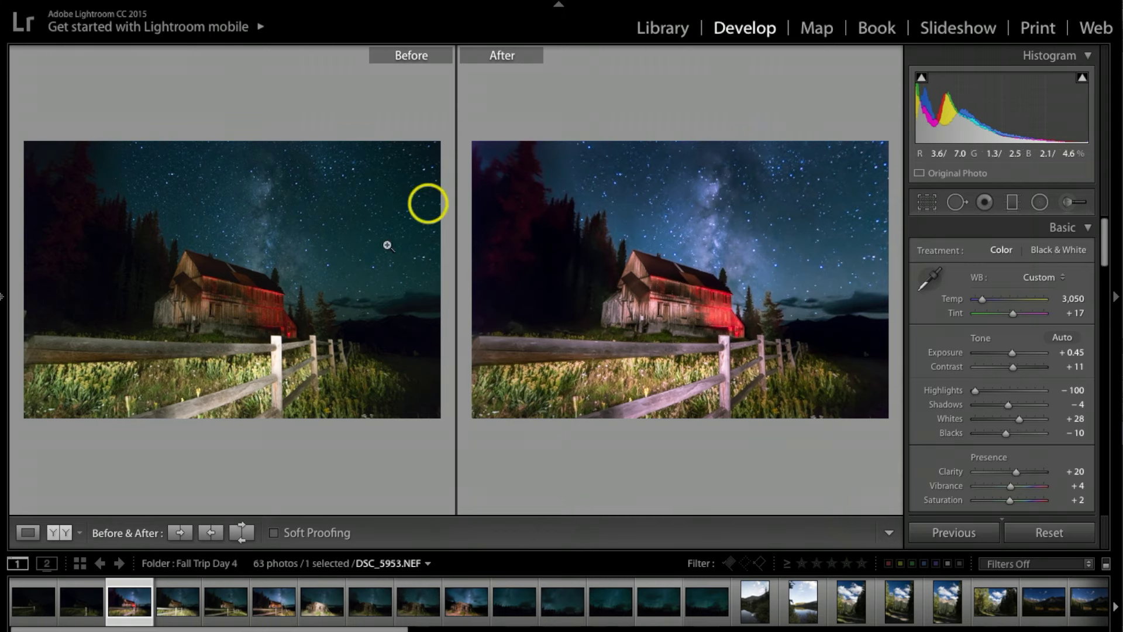
left_click(28, 533)
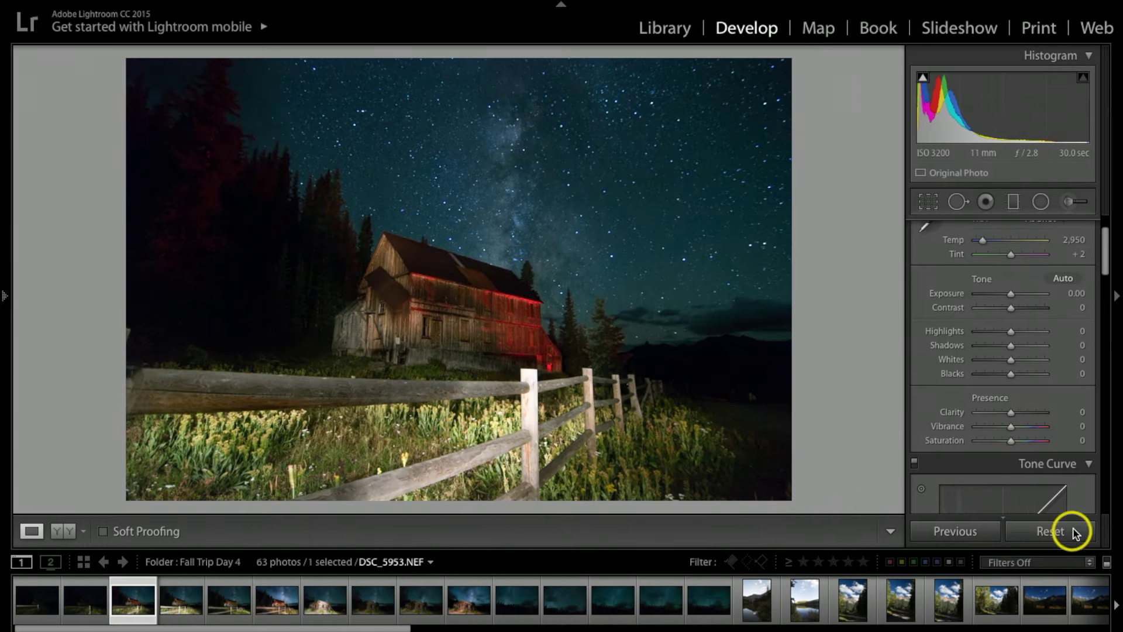
Reset all develop settings of the barn photo DSC_5953 and raise its Exposure to +0.40
left_click(1060, 537)
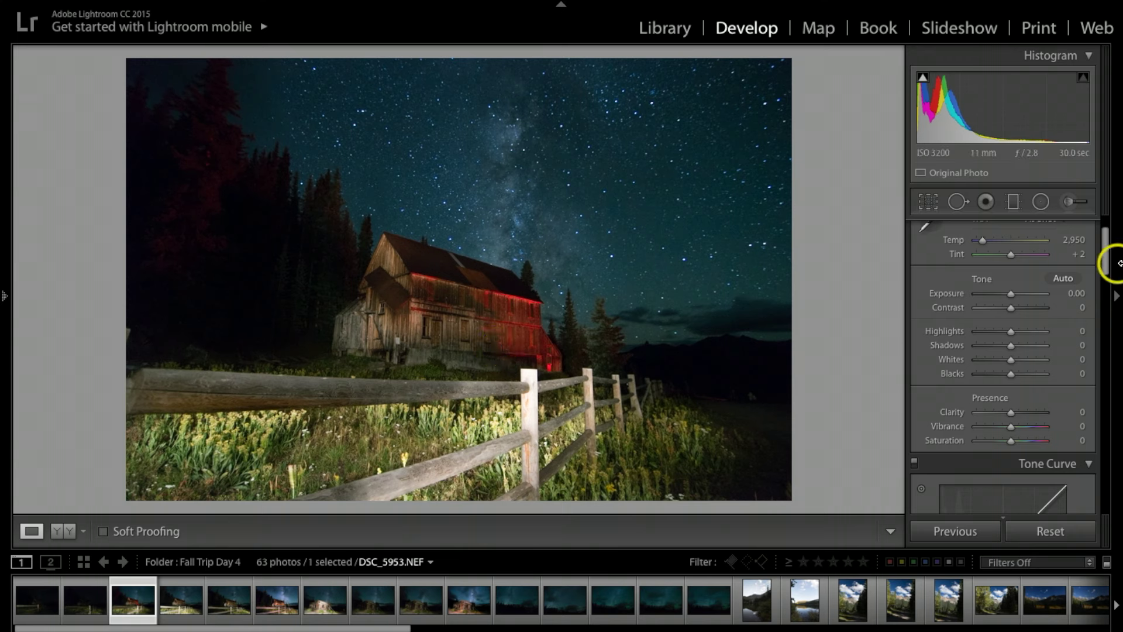
scroll(1110, 251, "up", 2)
scroll(1110, 250, "up", 1)
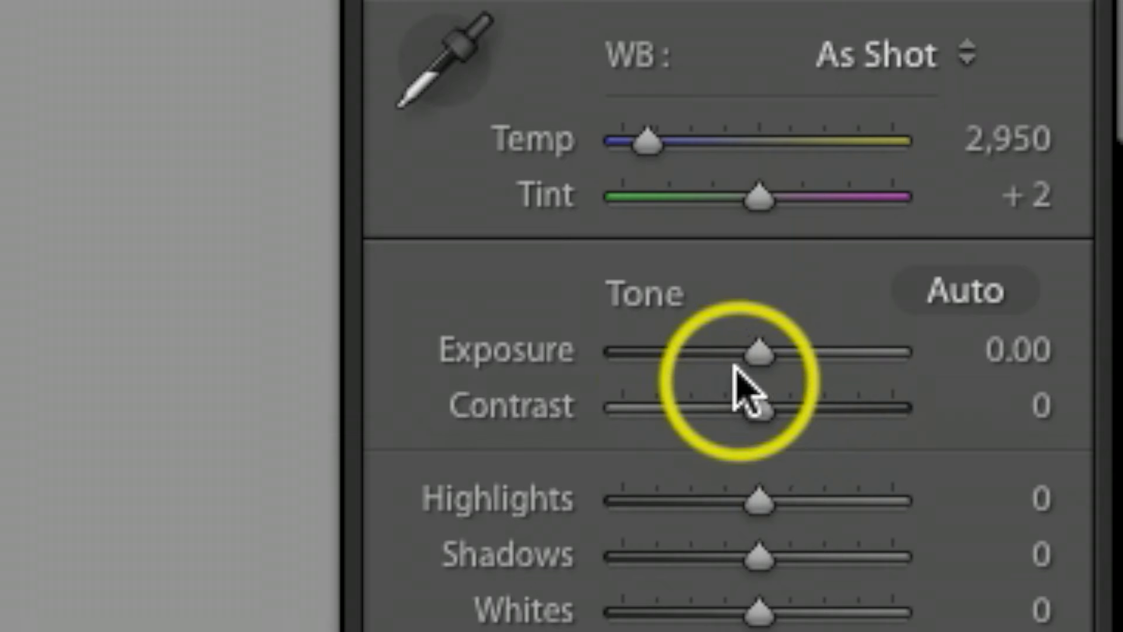
left_click_drag(763, 352, 767, 351)
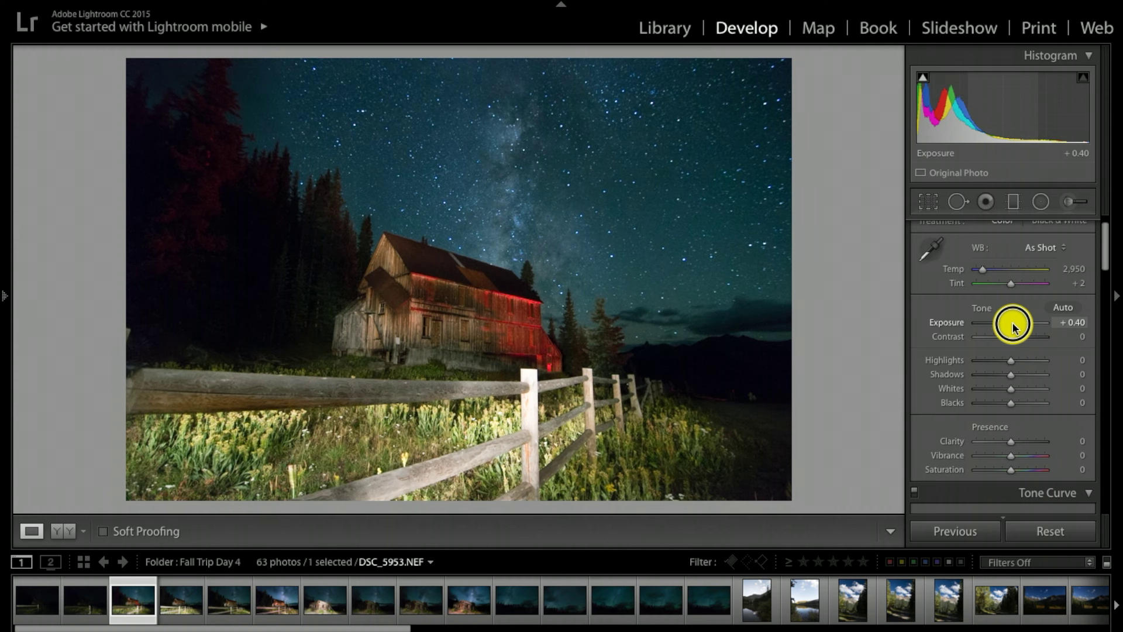
left_click_drag(1014, 328, 1014, 328)
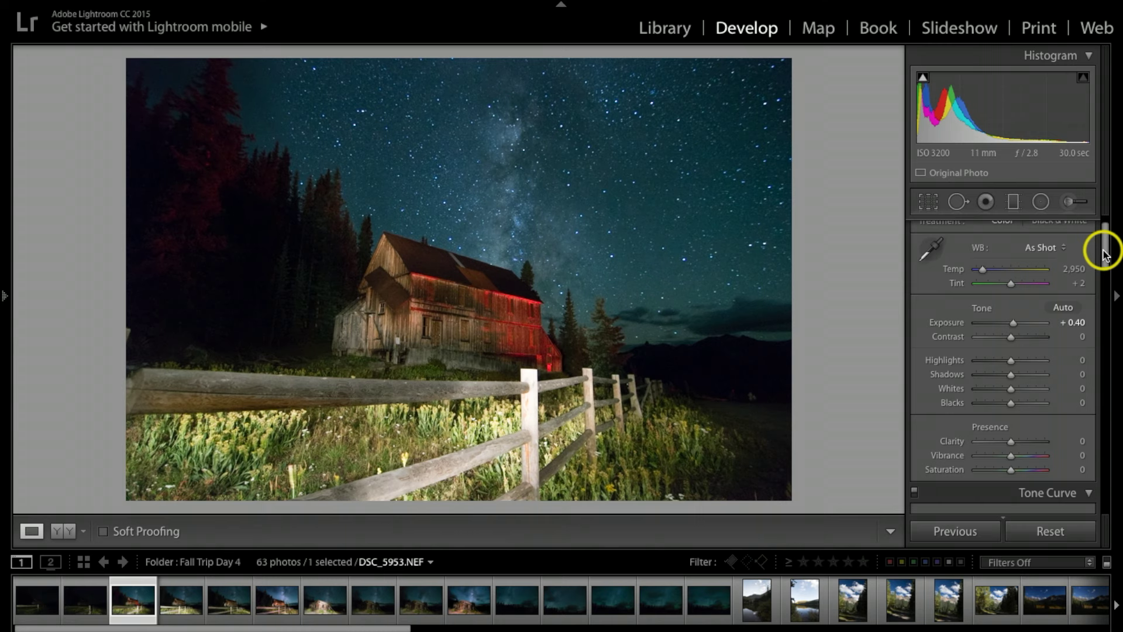
Reduce the photo's noise by setting the Luminance noise reduction to 41
left_click_drag(1106, 253, 1106, 384)
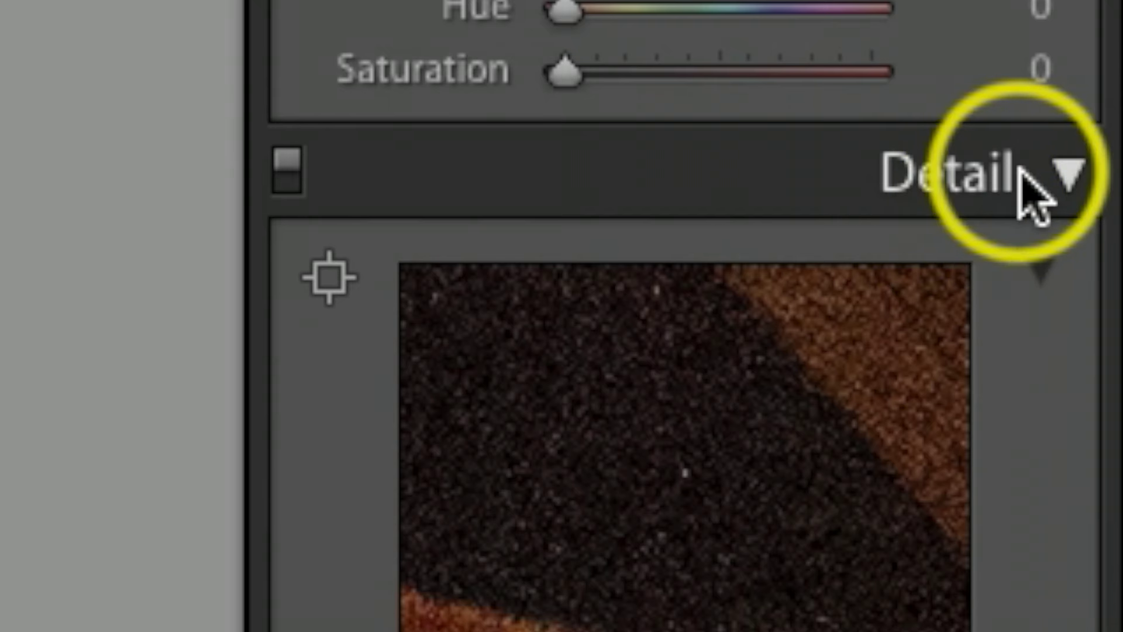
left_click(1074, 283)
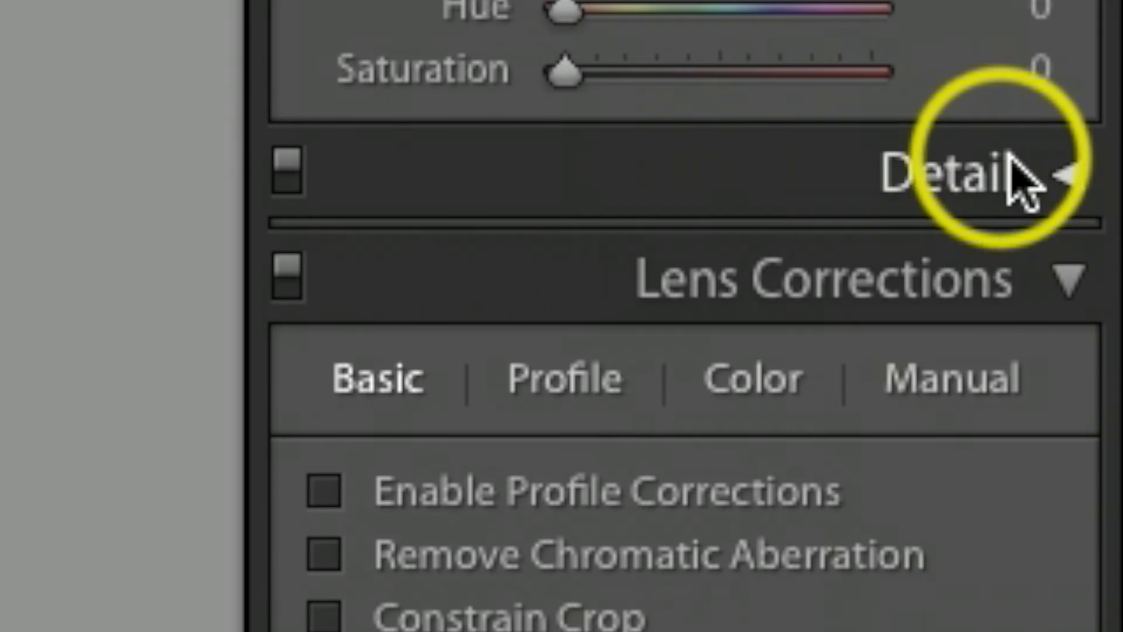
left_click(970, 171)
left_click_drag(1100, 384, 1105, 403)
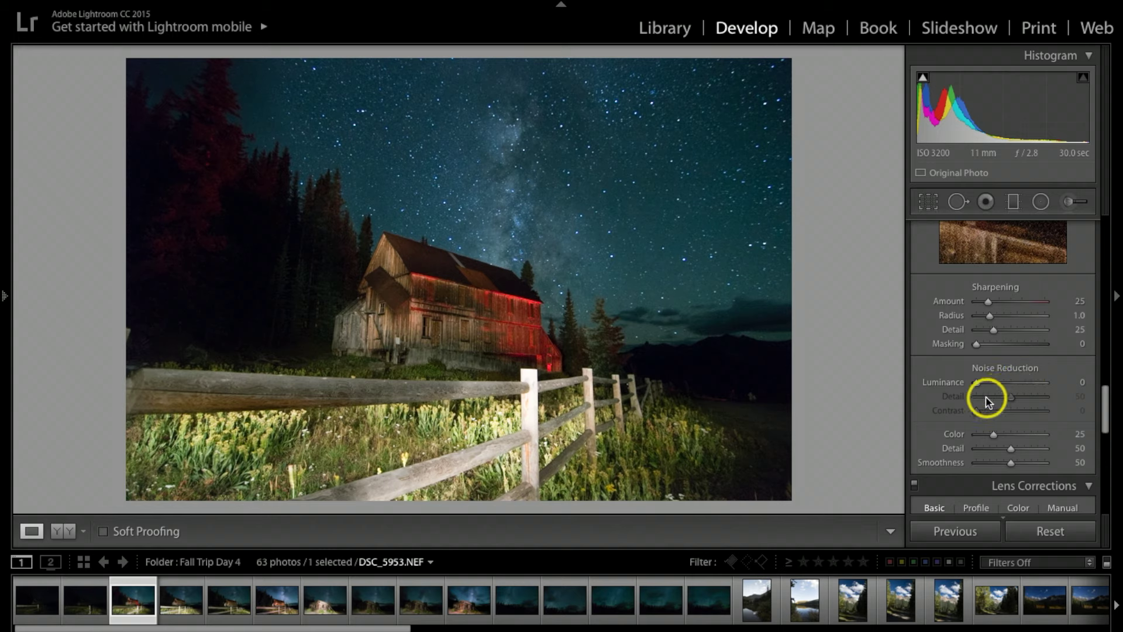
left_click_drag(977, 382, 990, 381)
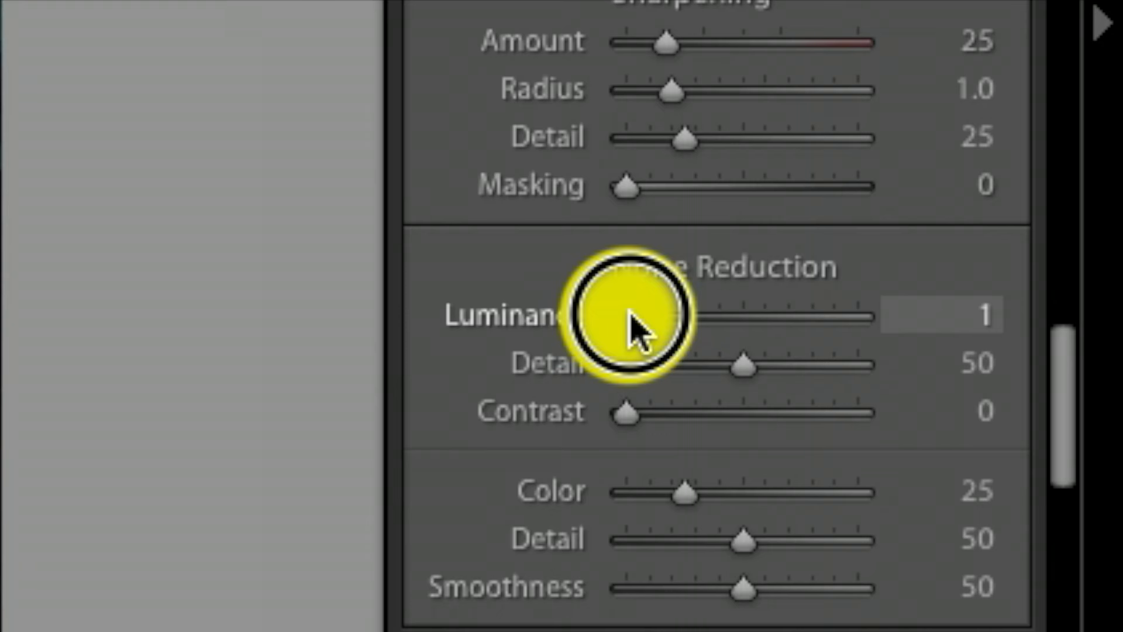
left_click_drag(670, 312, 701, 305)
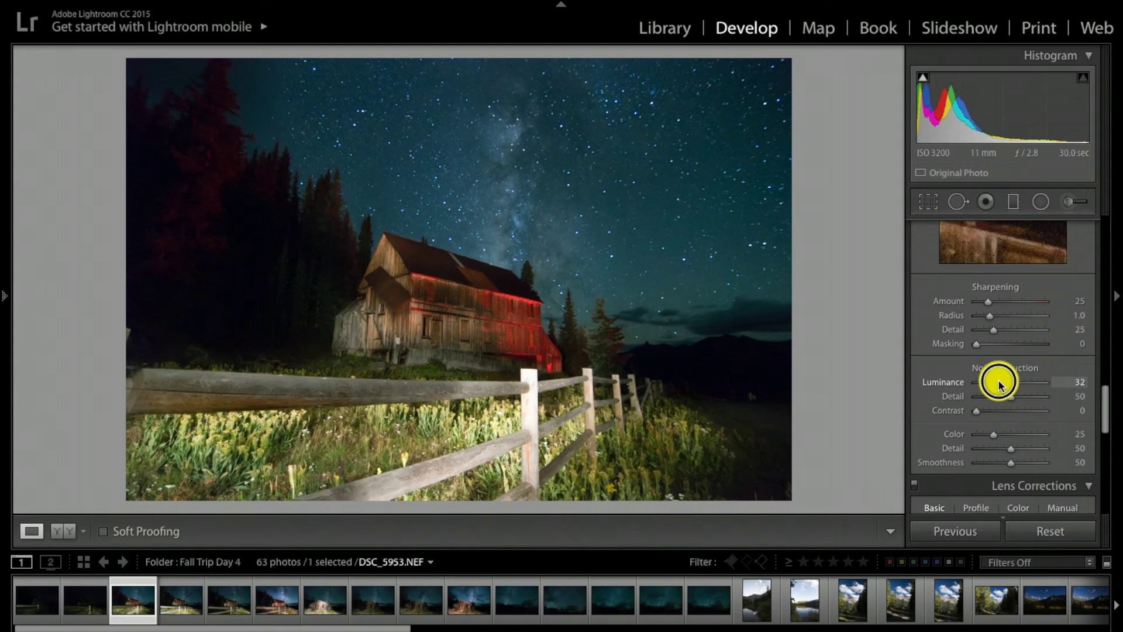
left_click_drag(999, 383, 1006, 382)
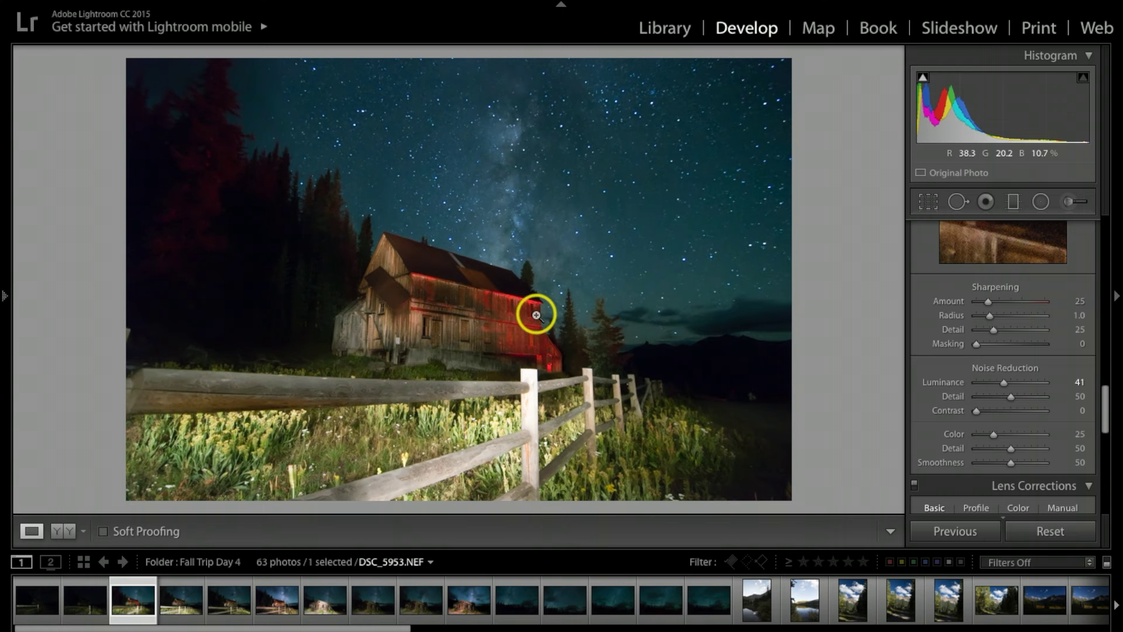
Set the white balance to Temp 3,034 and Tint +17, and raise Contrast to +18
left_click_drag(1104, 409, 1109, 240)
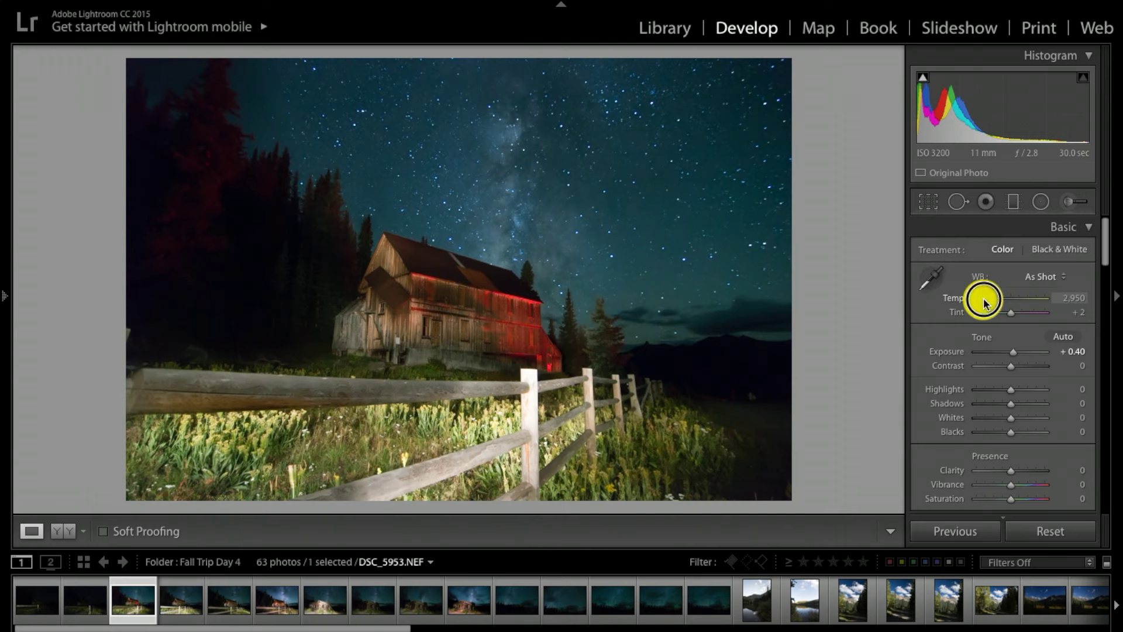
left_click_drag(983, 300, 985, 299)
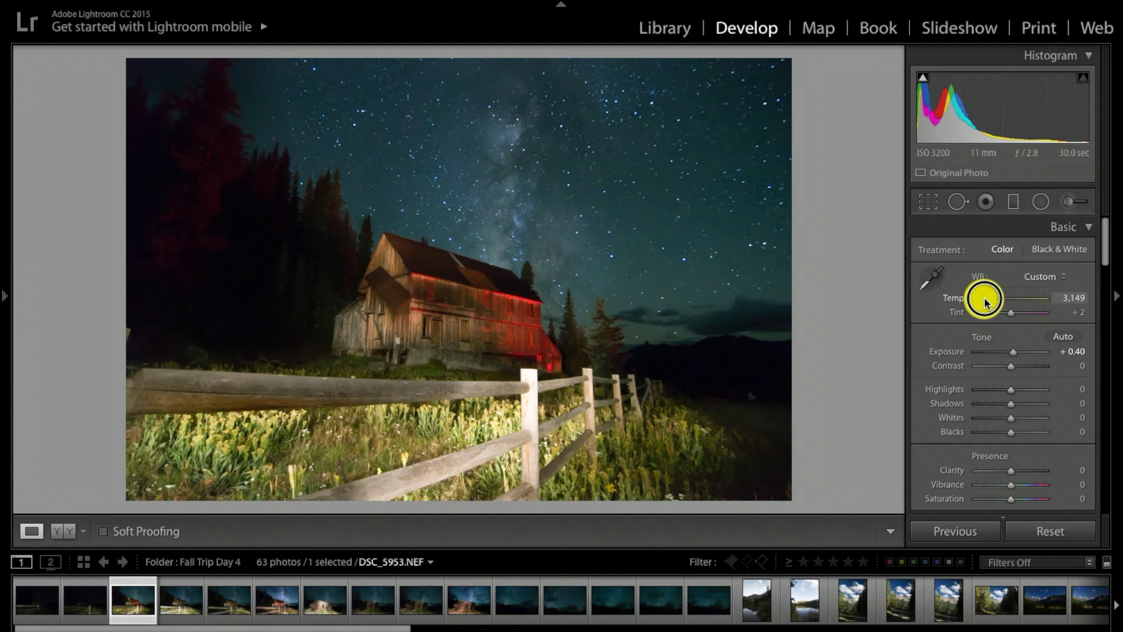
left_click_drag(987, 303, 987, 302)
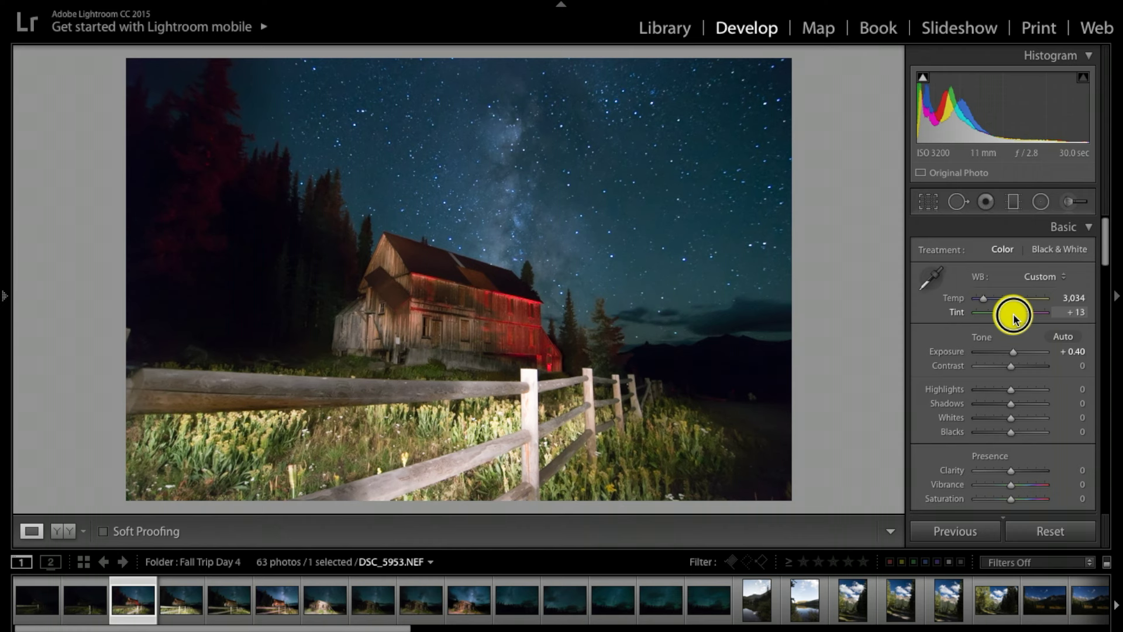
left_click_drag(1014, 319, 1017, 318)
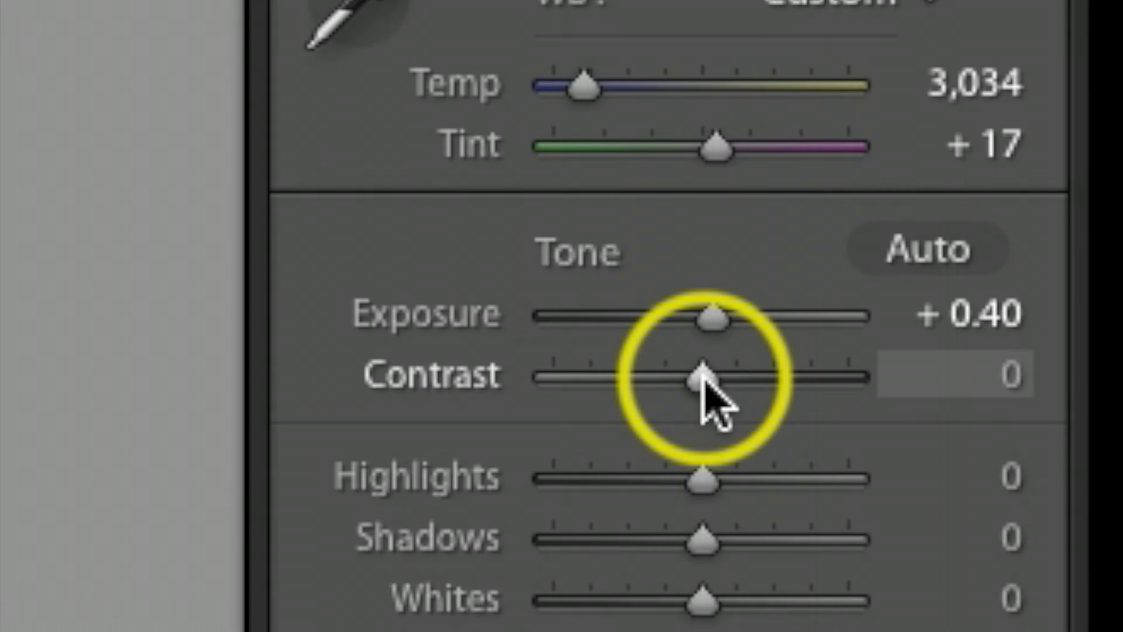
left_click_drag(703, 375, 711, 381)
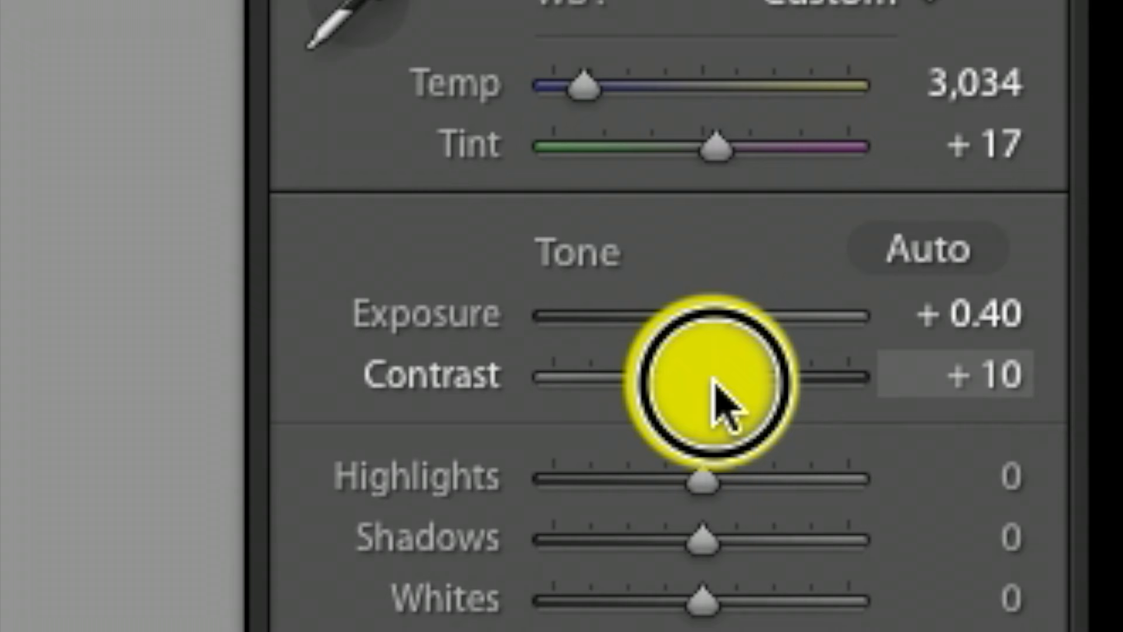
left_click_drag(715, 393, 726, 396)
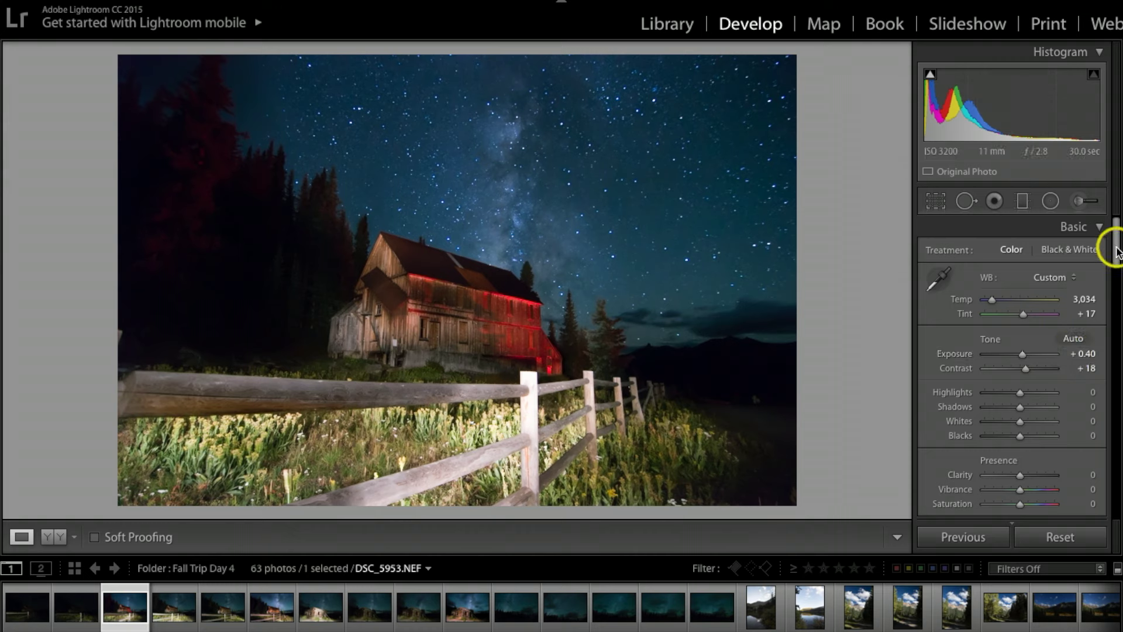
Lower Highlights to −72 and raise Shadows to +25
left_click_drag(1116, 243, 1117, 257)
scroll(1114, 259, "down", 3)
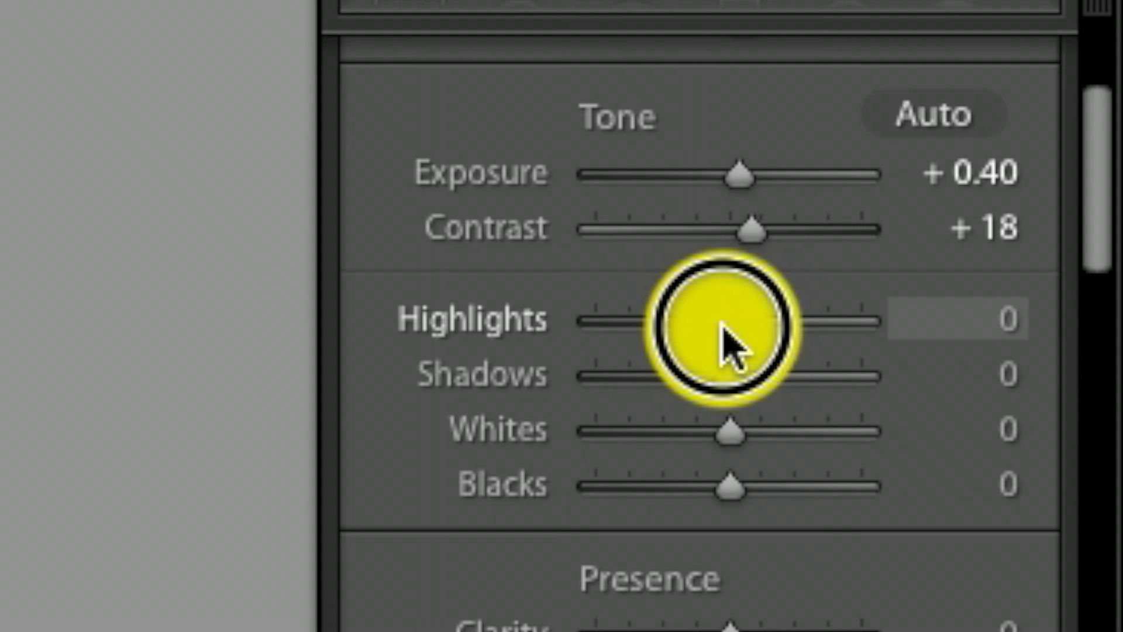
left_click_drag(1018, 296, 995, 295)
mouse_move(633, 319)
left_mouse_down()
mouse_move(599, 315)
mouse_move(643, 321)
left_mouse_up()
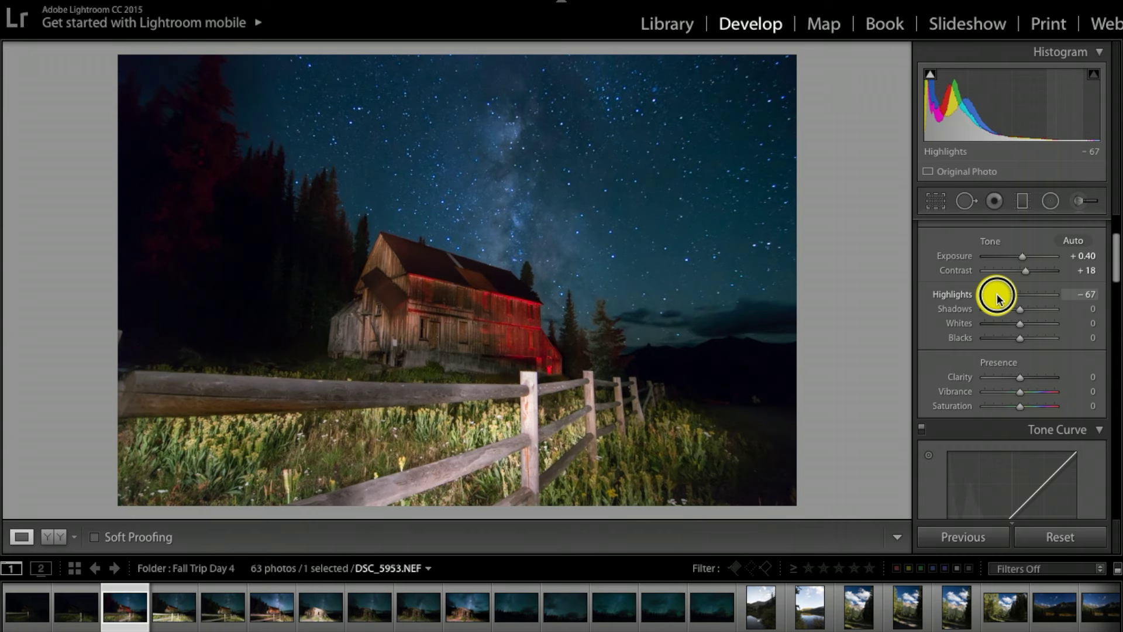
left_click_drag(999, 299, 994, 292)
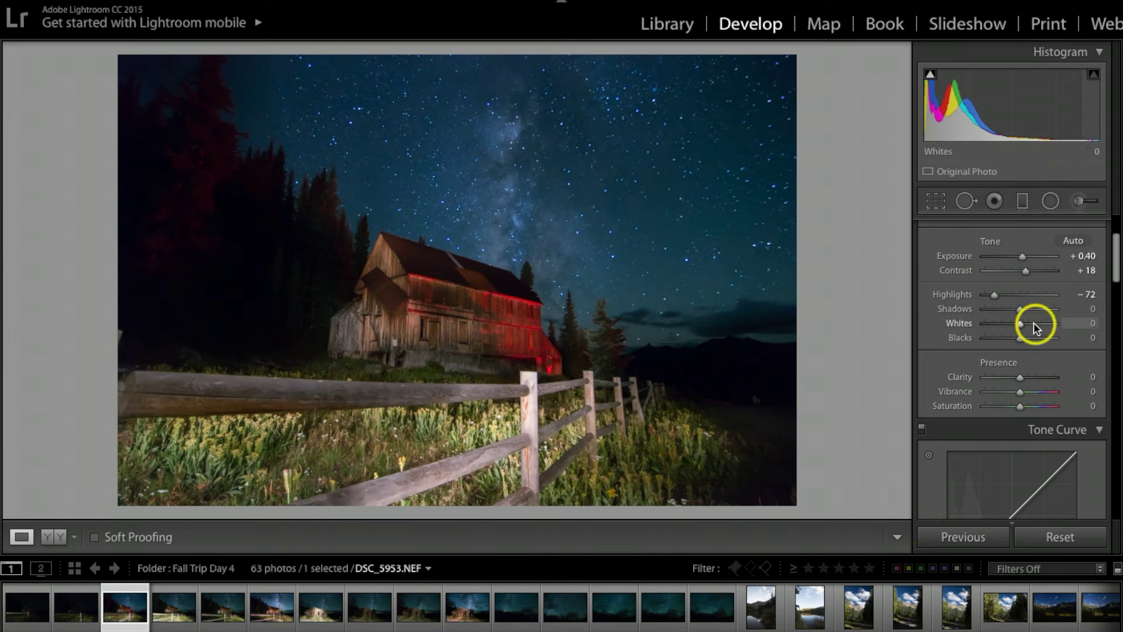
left_click_drag(1022, 314, 1031, 315)
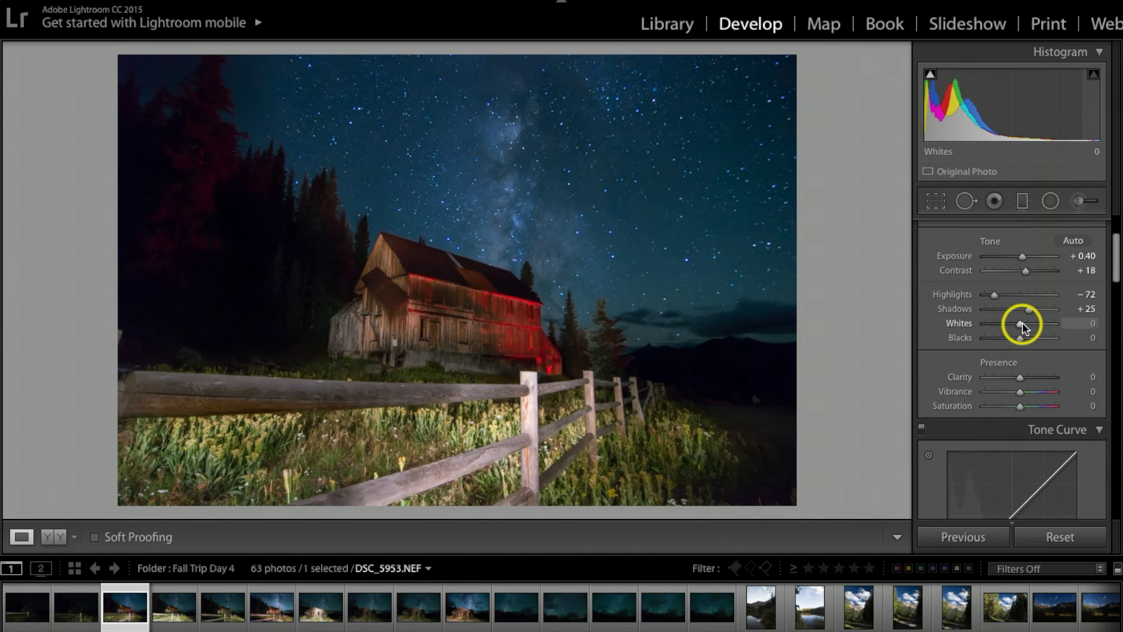
Using the clipping preview, set Whites to +45 and Blacks to −13
key("alt")
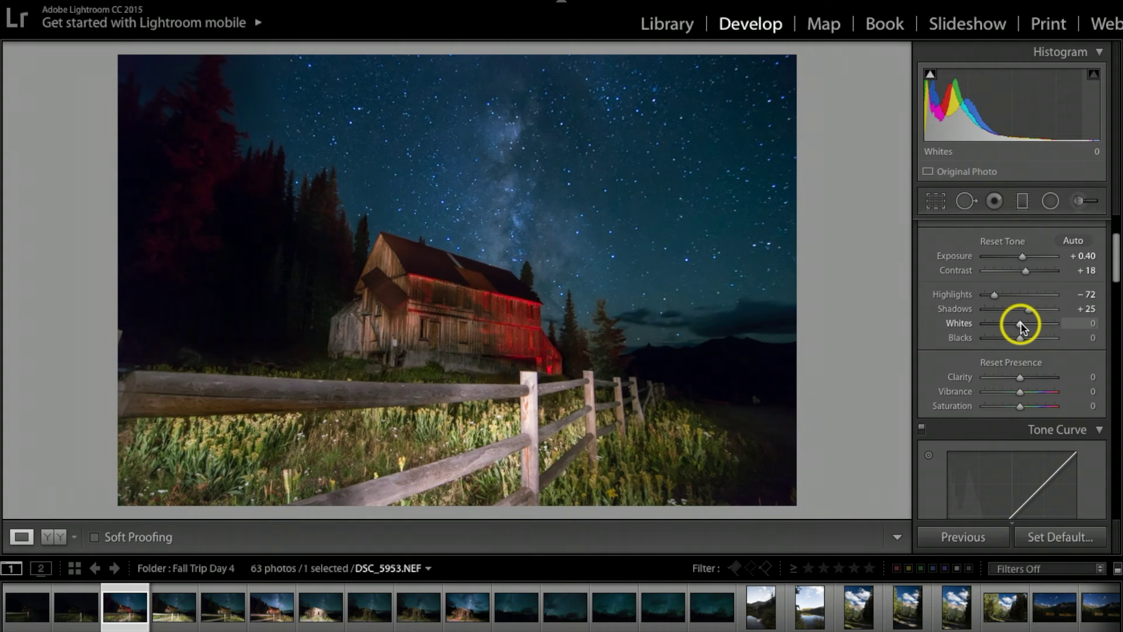
left_click_drag(1020, 323, 1037, 327)
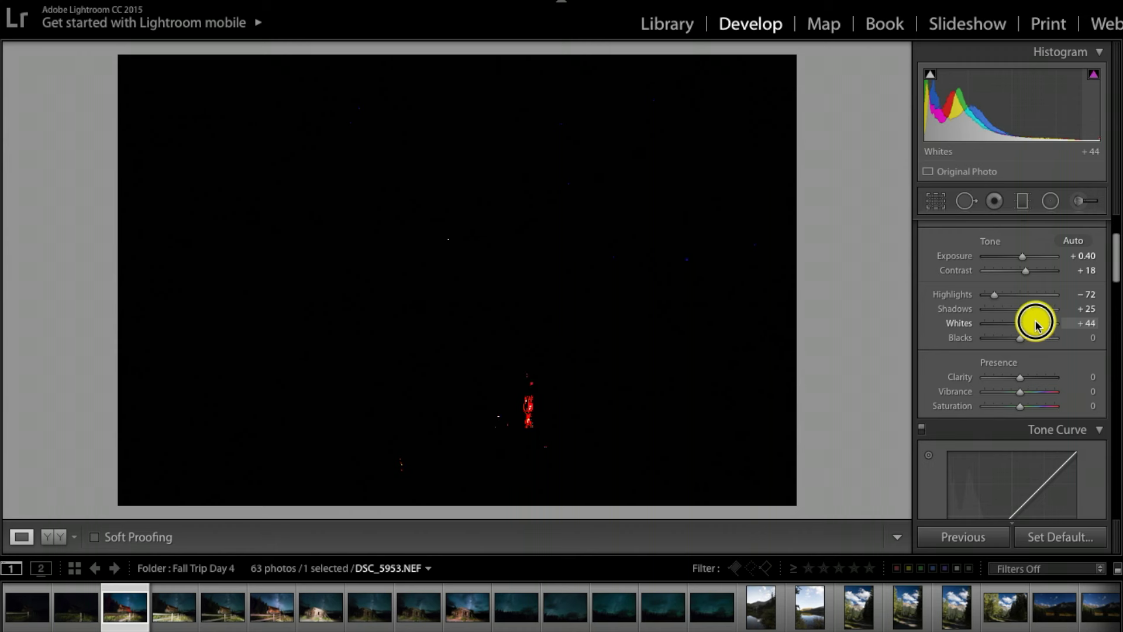
left_click_drag(1036, 326, 1037, 325)
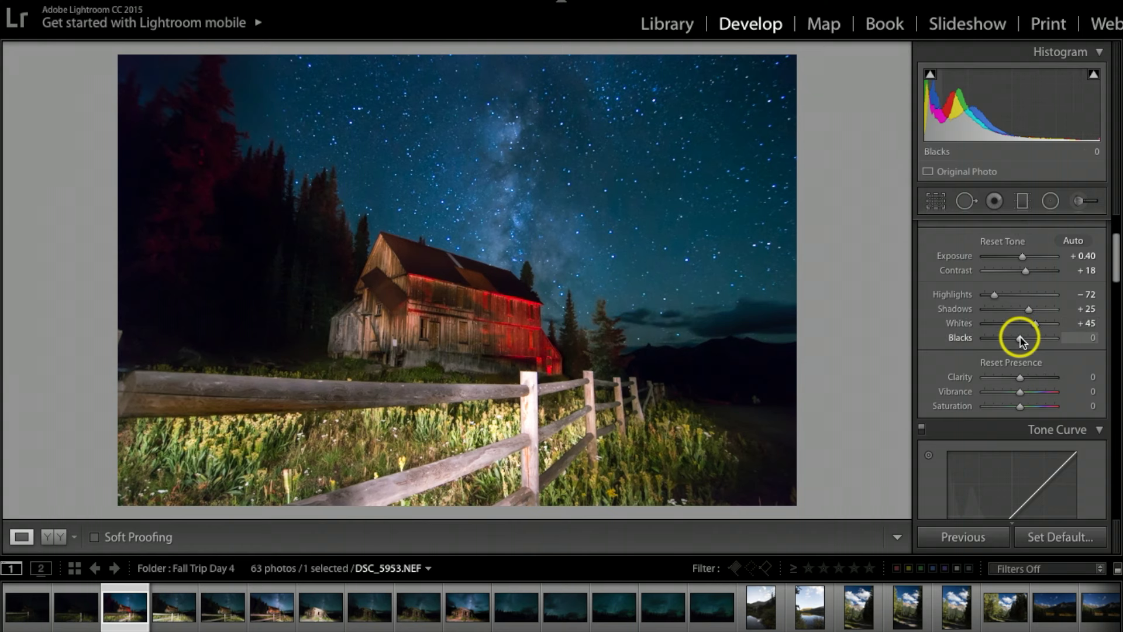
left_click(1020, 338, "alt")
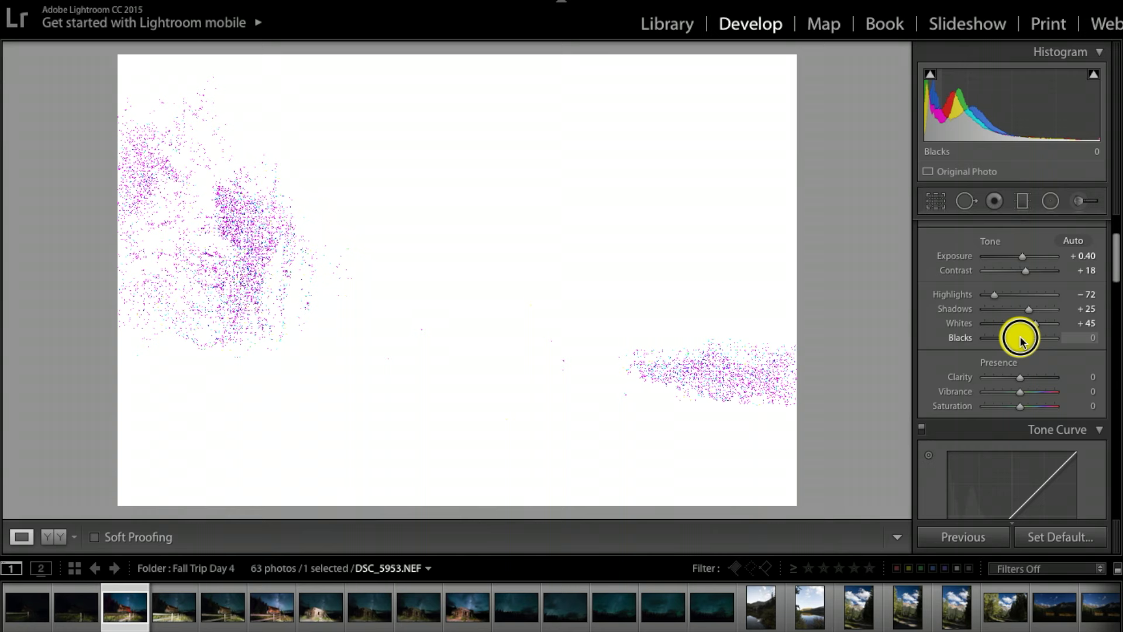
left_click_drag(1021, 341, 1016, 342)
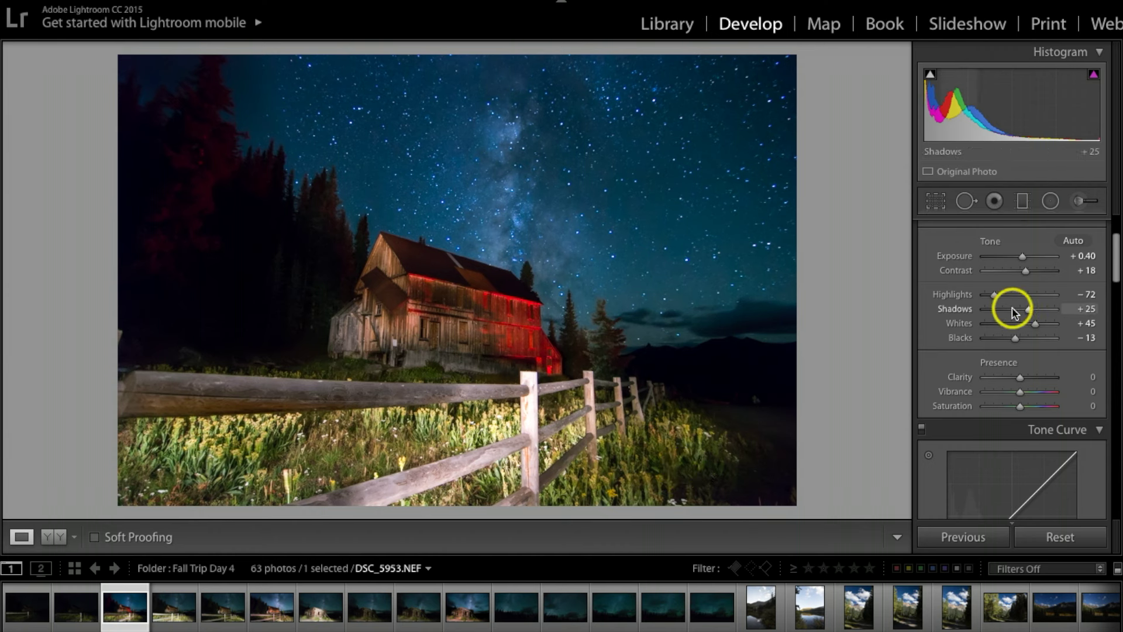
Lower Highlights fully to −100 and raise Clarity to about +13
left_click_drag(998, 296, 989, 299)
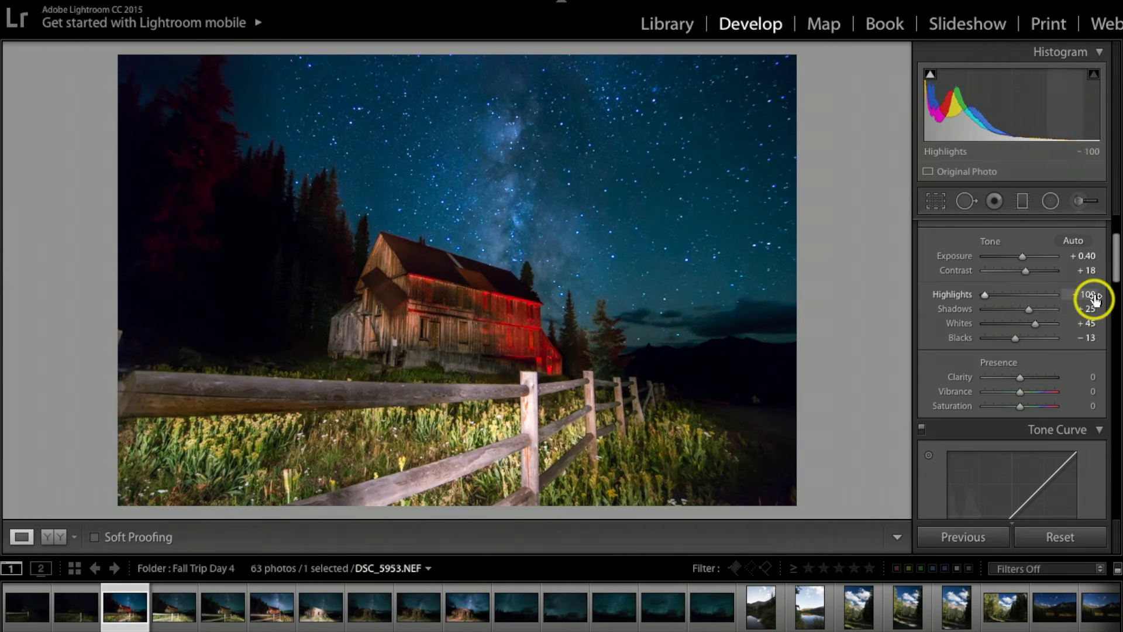
left_click(1118, 262)
left_click_drag(1118, 262, 1118, 279)
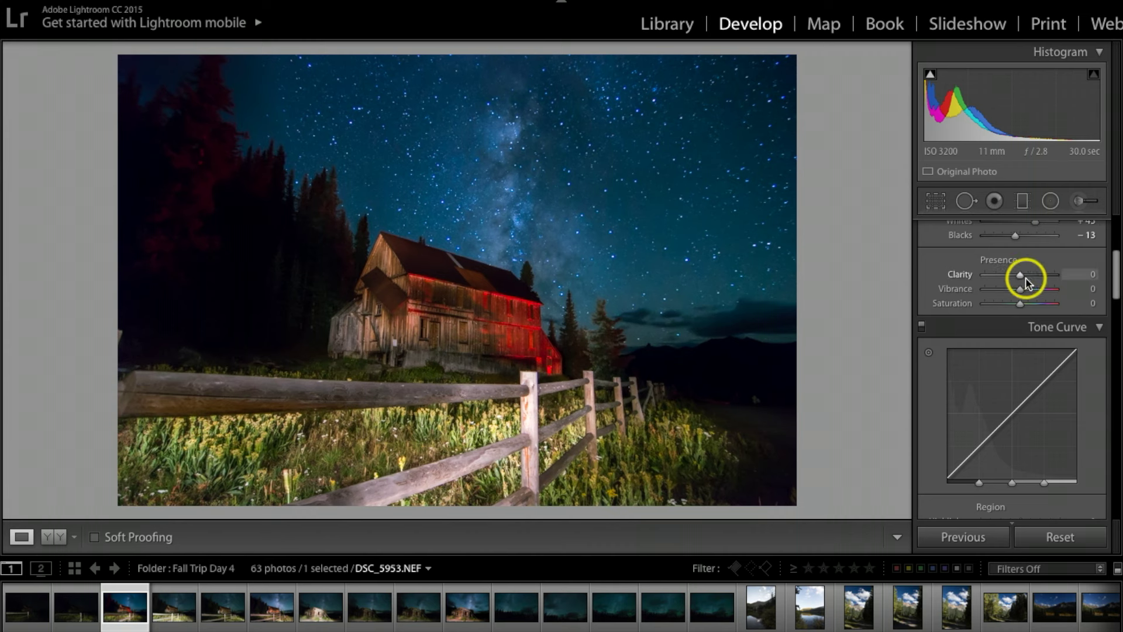
left_click_drag(1020, 280, 1025, 282)
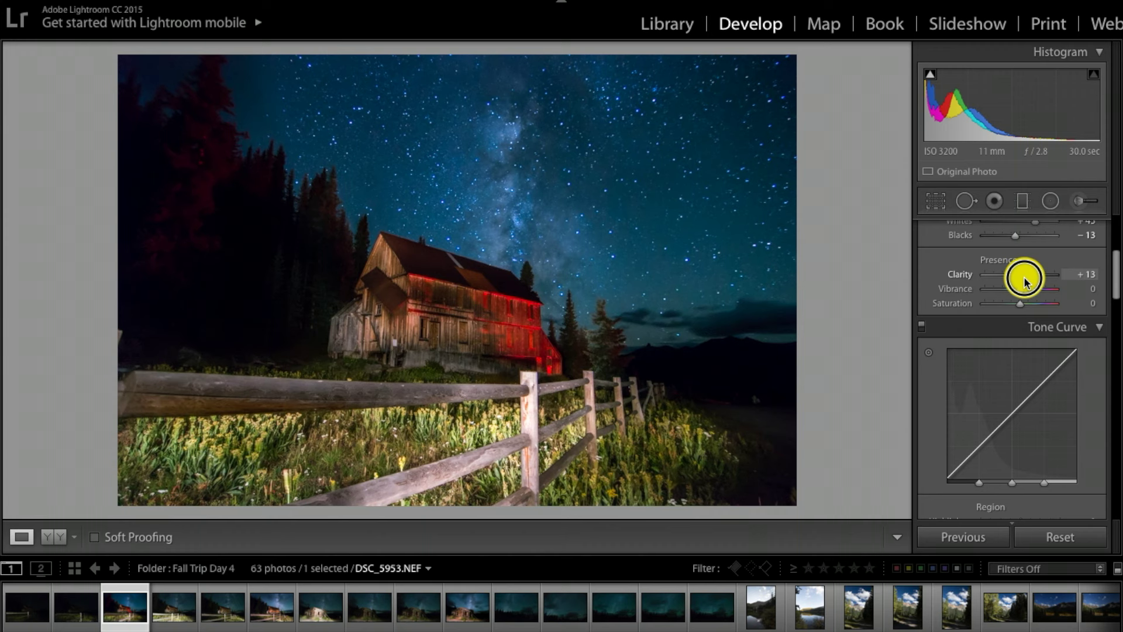
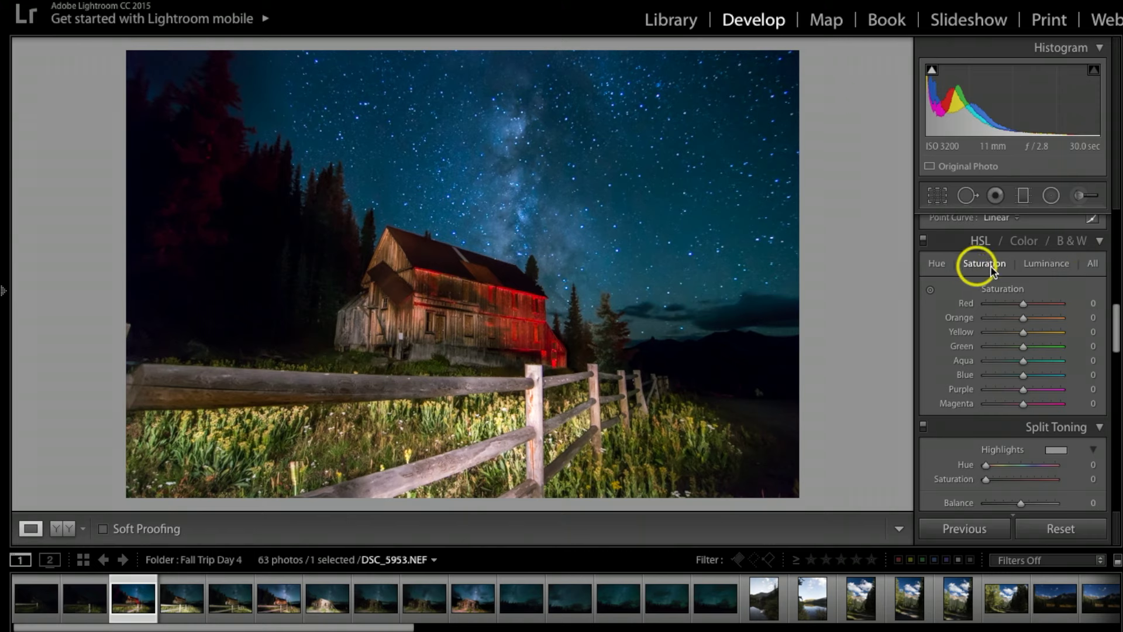
In the HSL saturation adjustments, set Orange to −26, Yellow to +11 and Green to +24
left_click(988, 265)
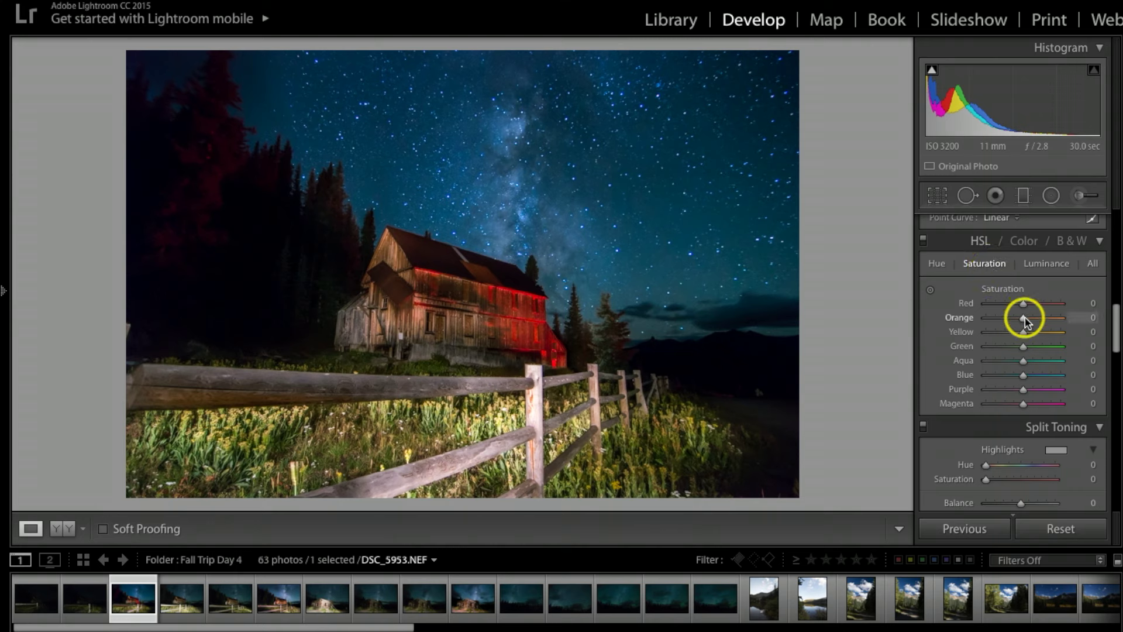
left_click_drag(1024, 319, 1021, 320)
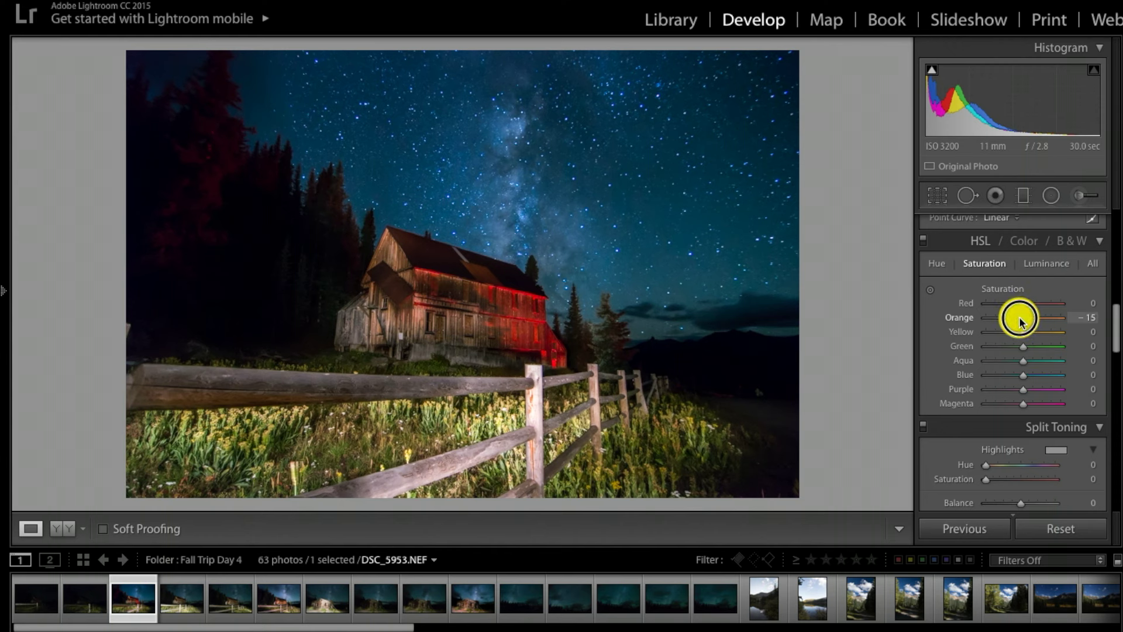
left_click_drag(1019, 322, 1017, 319)
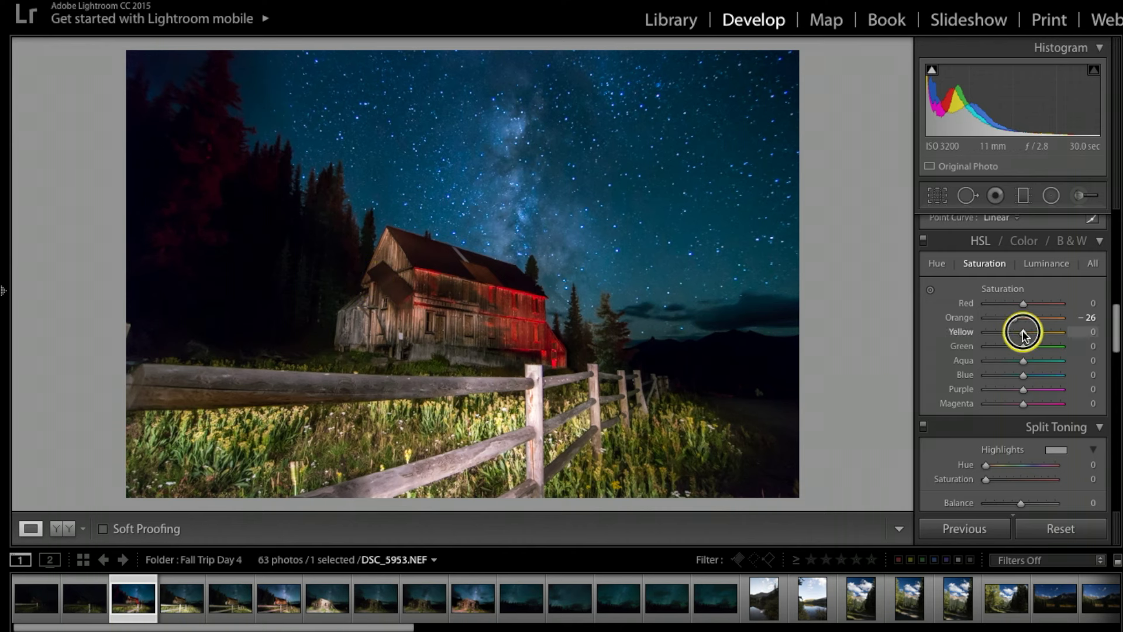
left_click_drag(1024, 335, 1030, 336)
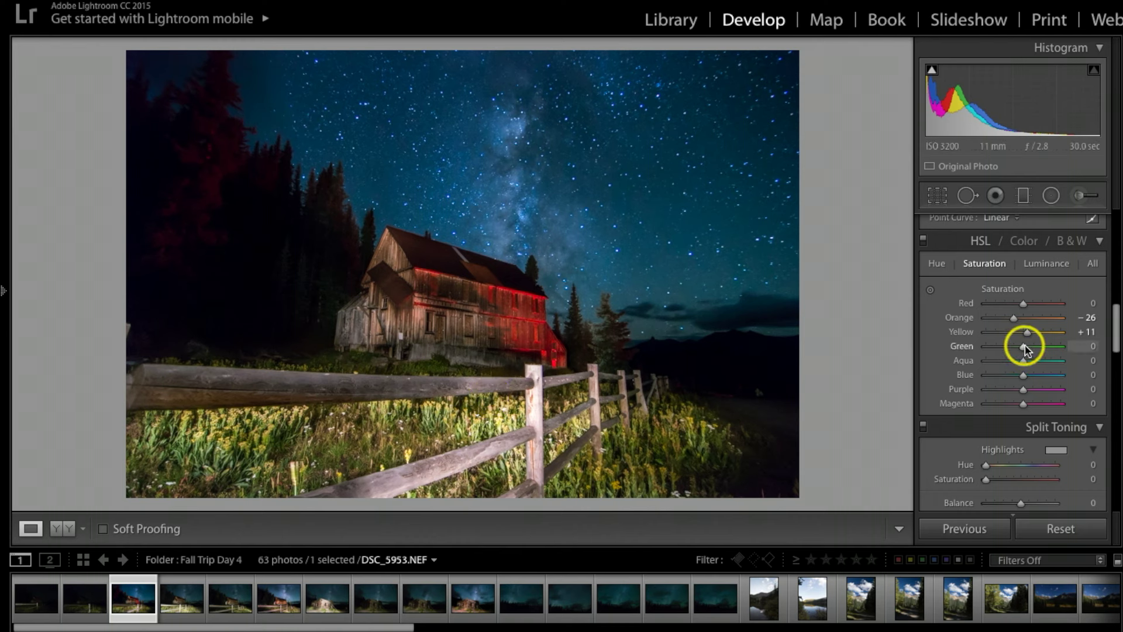
left_click_drag(1025, 347, 1033, 349)
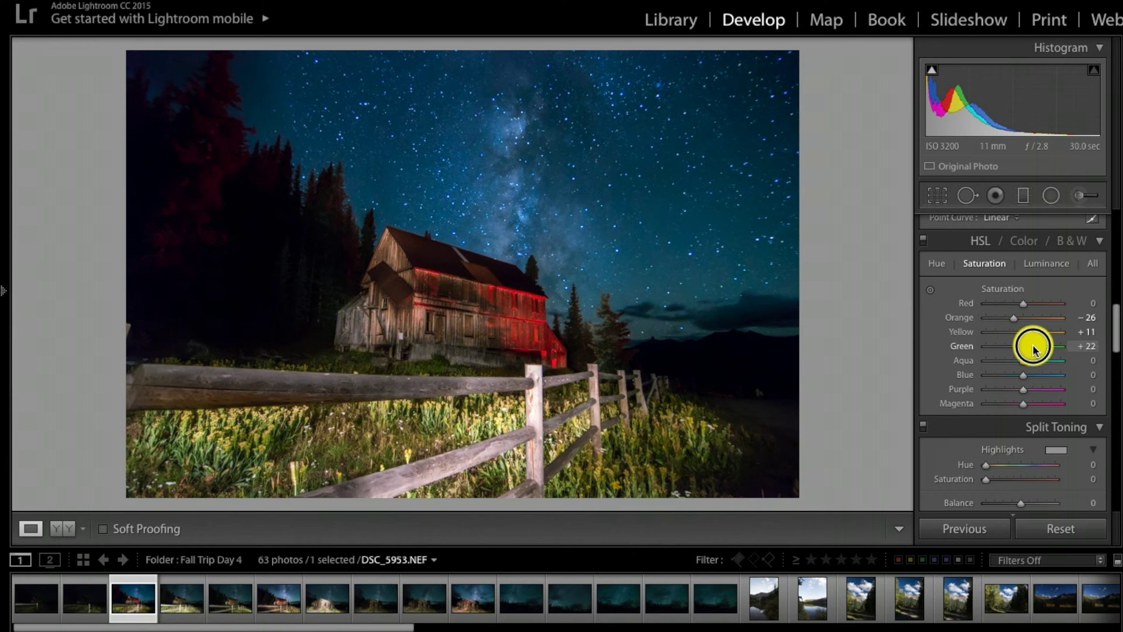
left_click_drag(1035, 349, 1034, 348)
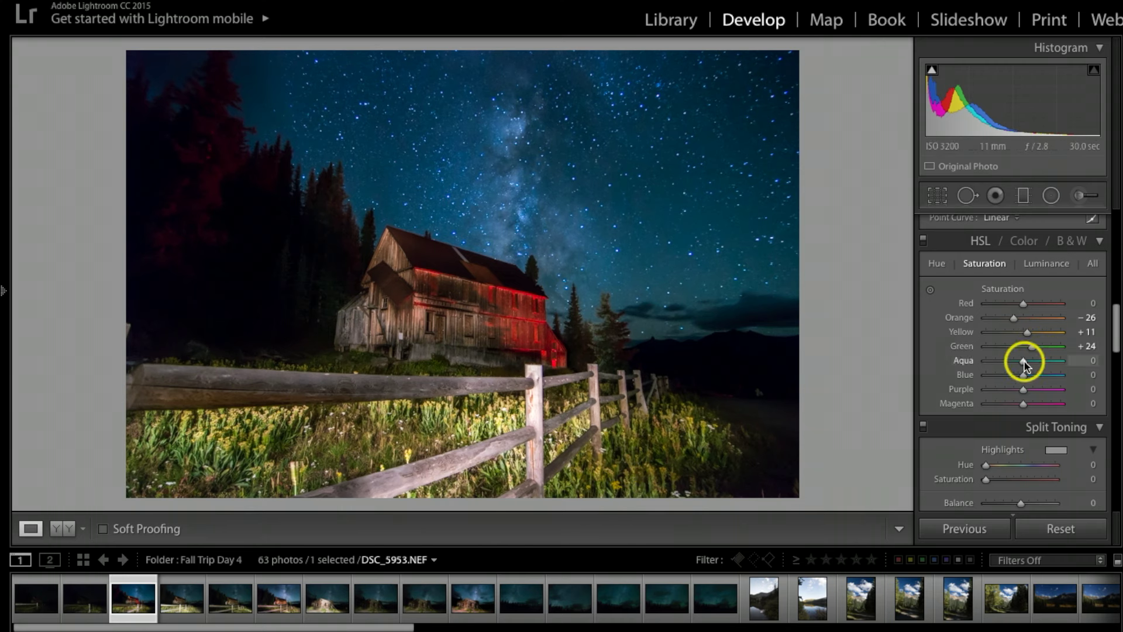
Reduce Aqua saturation to −8 and Blue to −18, and raise Purple to +28 and Magenta to +18
left_click_drag(1024, 366, 1022, 382)
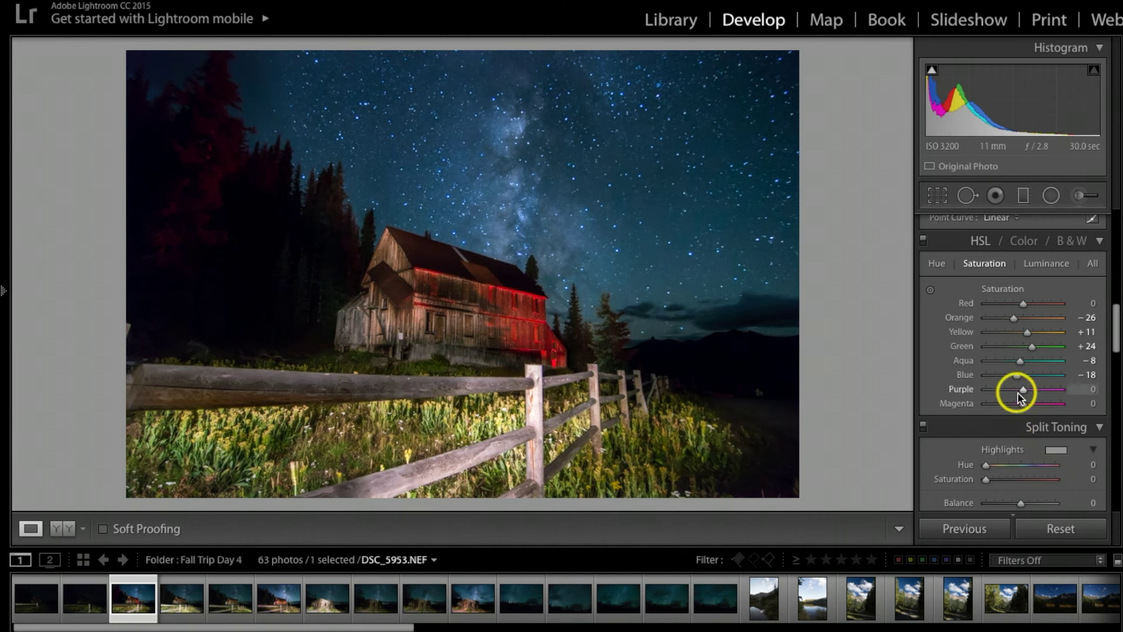
mouse_move(1023, 394)
left_mouse_down()
mouse_move(1047, 396)
mouse_move(1029, 392)
left_mouse_up()
left_click_drag(1020, 403, 1033, 408)
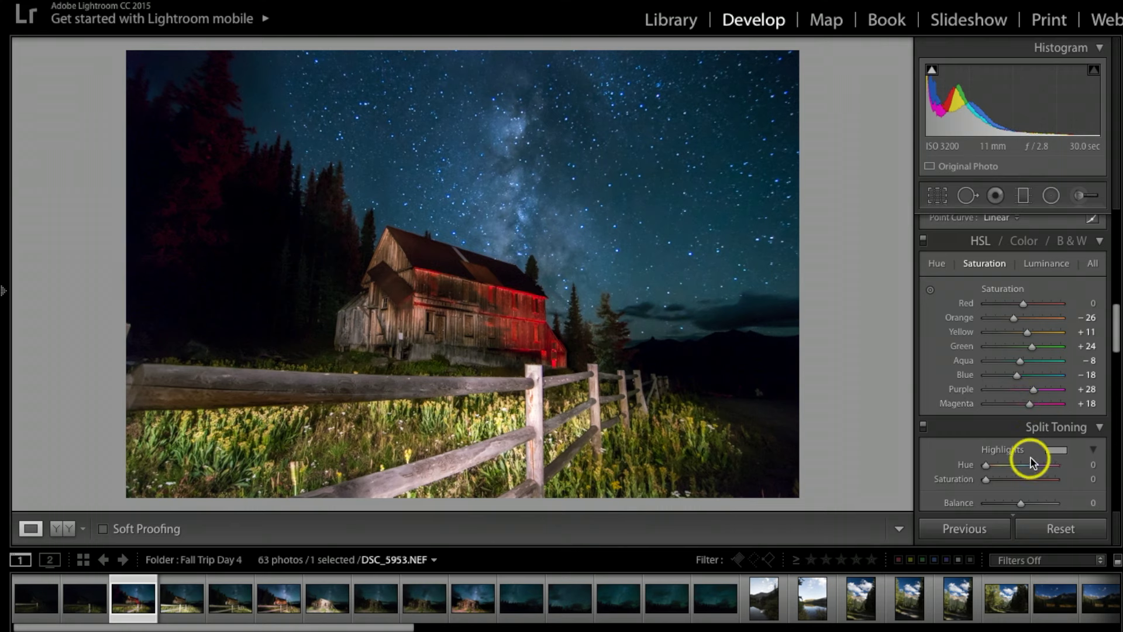
Split-tone the highlights with Saturation 22 and Hue 236
scroll(1030, 454, "down", 1)
scroll(1036, 445, "down", 6)
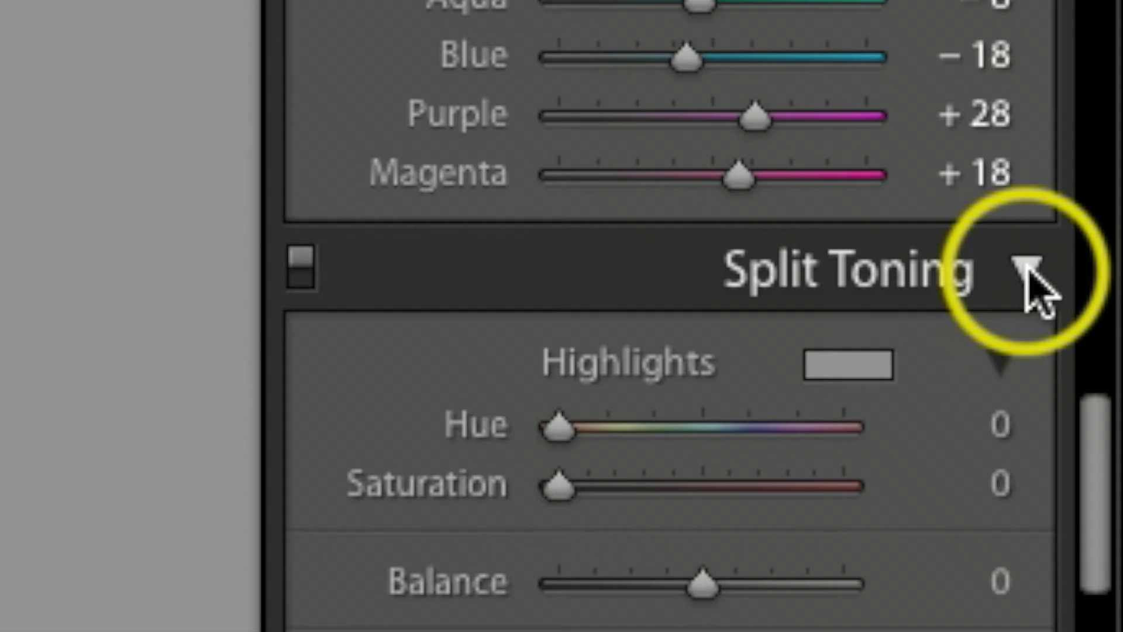
left_click(1099, 295)
left_click(1024, 275)
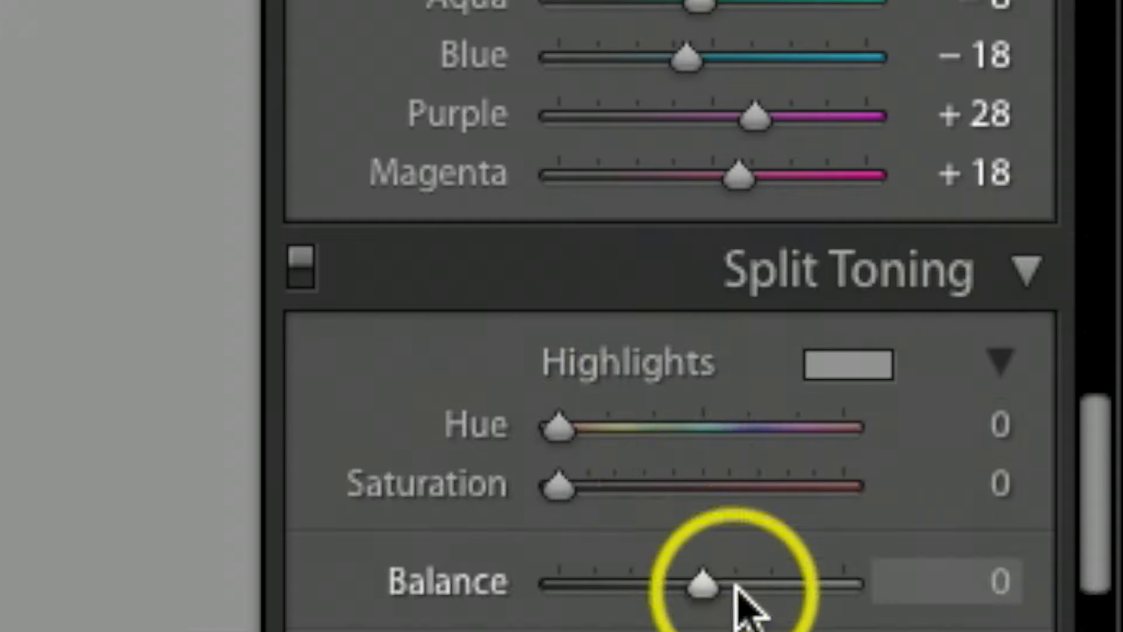
left_click_drag(987, 350, 1001, 351)
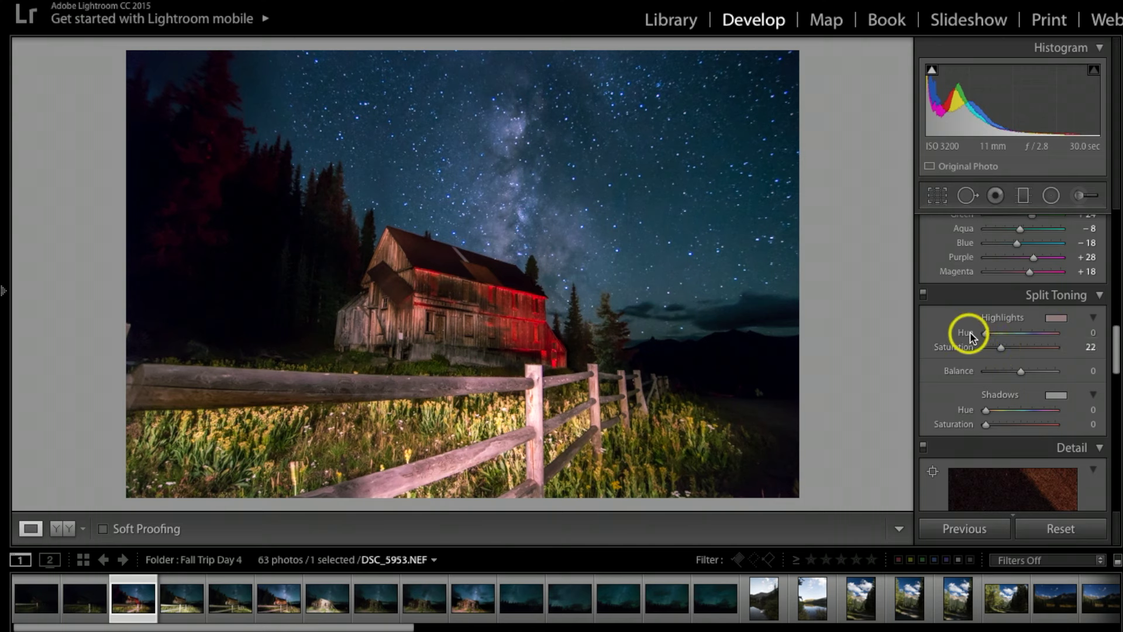
left_click_drag(987, 331, 1031, 336)
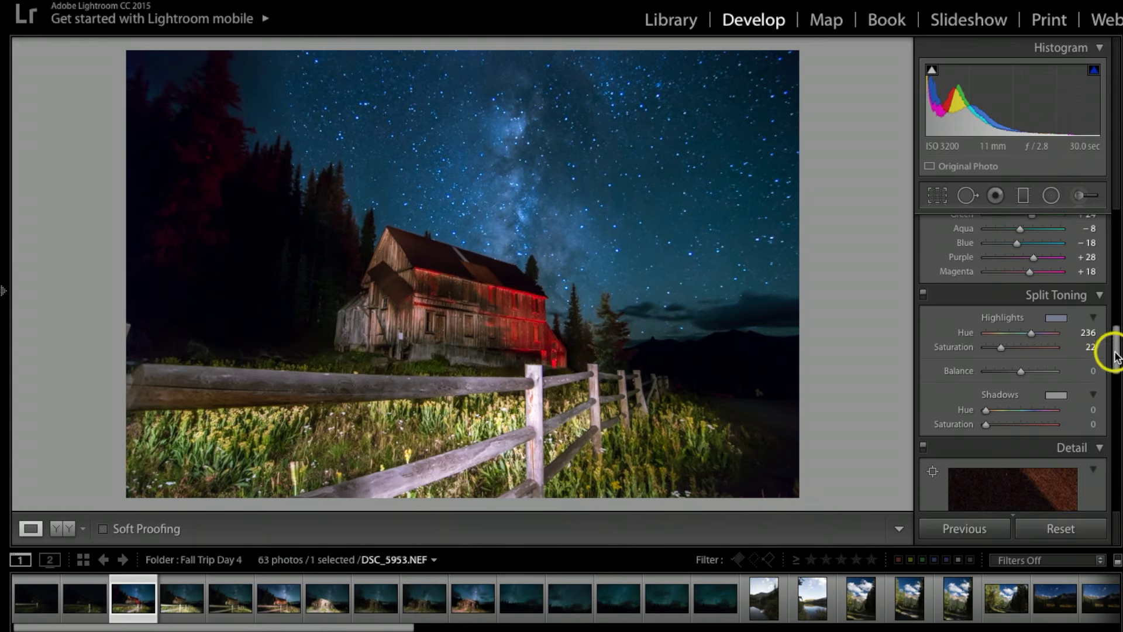
Set the sharpening Amount to 50 and, using the mask preview, its Masking to 53
left_click_drag(1118, 357, 1112, 387)
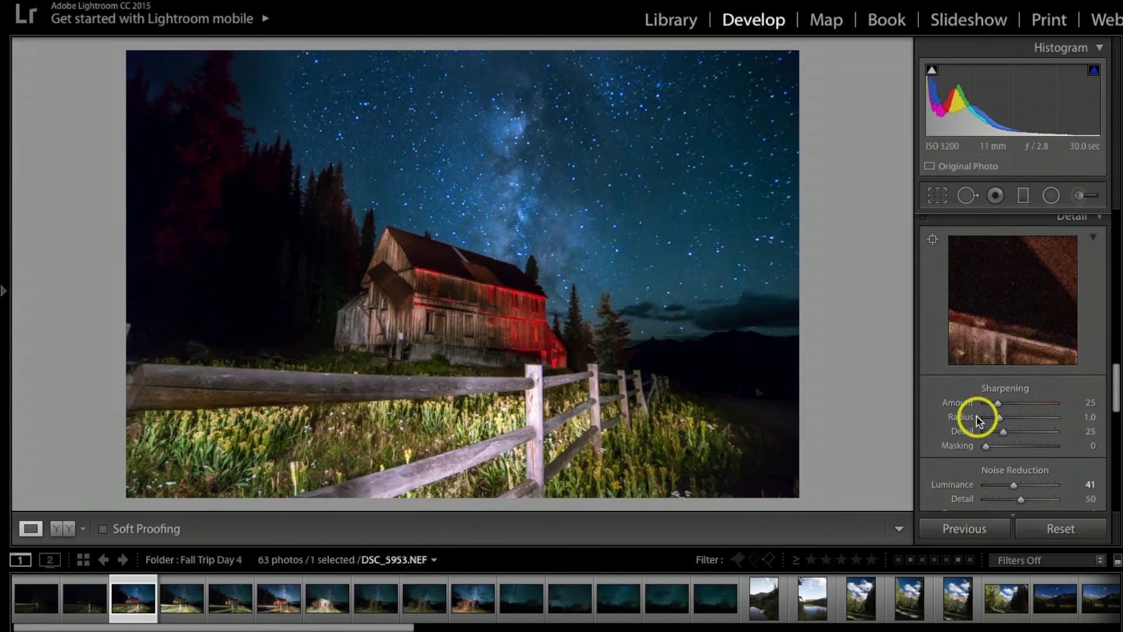
left_click_drag(999, 405, 1010, 408)
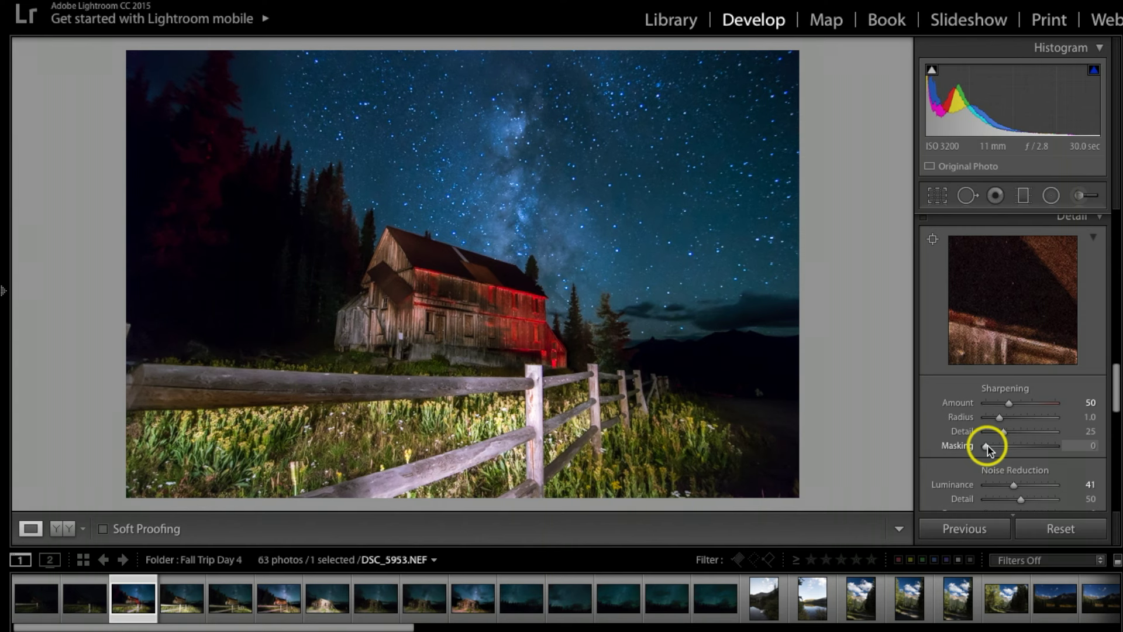
key("alt")
left_click_drag(988, 448, 1024, 449)
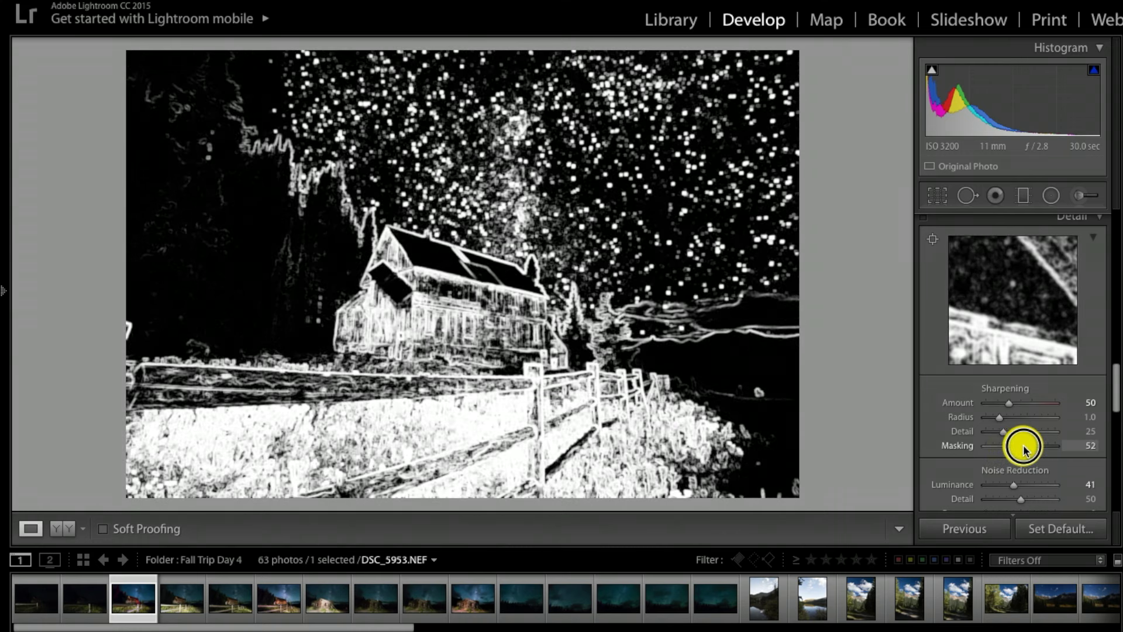
left_click_drag(1025, 449, 1025, 449)
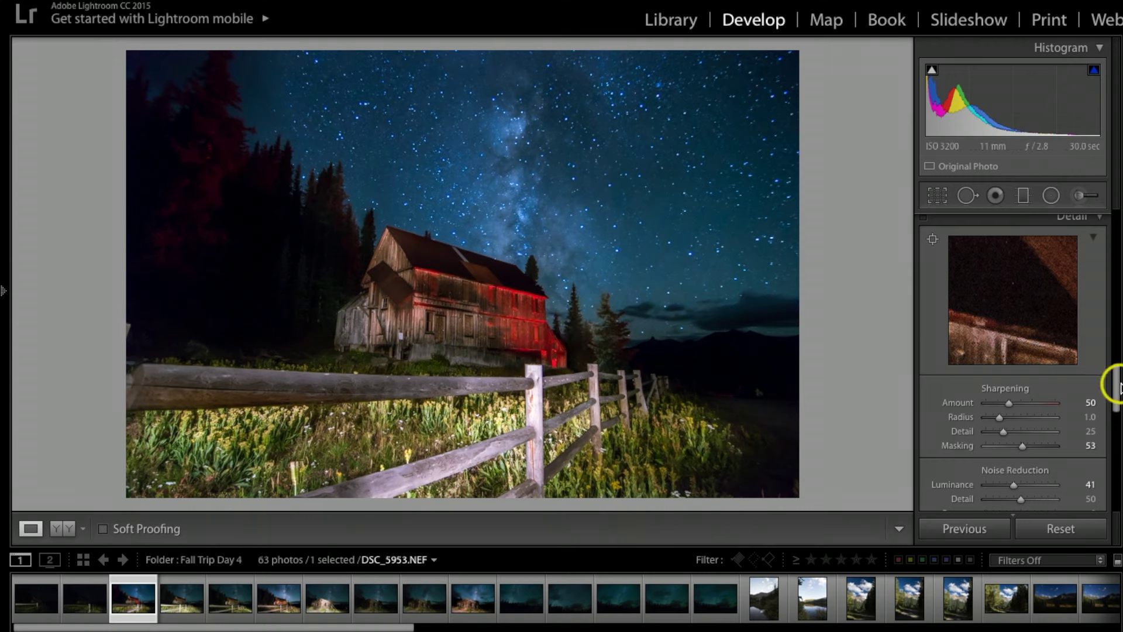
Enable profile corrections and chromatic aberration removal, and choose Tokina as the lens profile make
left_click_drag(1117, 393, 1118, 437)
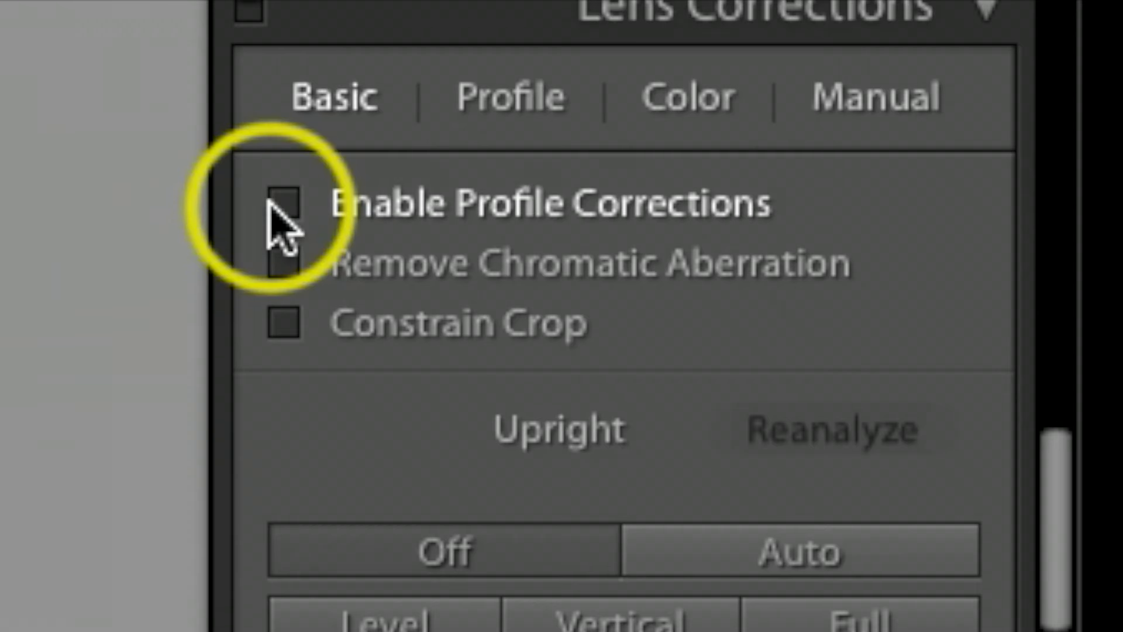
left_click(934, 356)
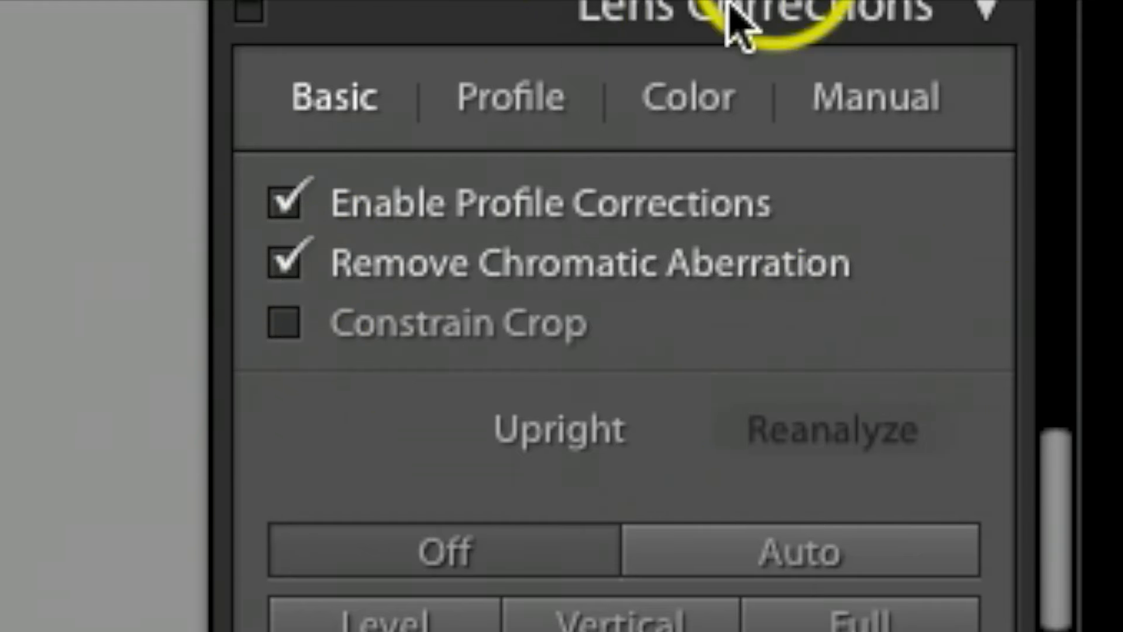
left_click(521, 96)
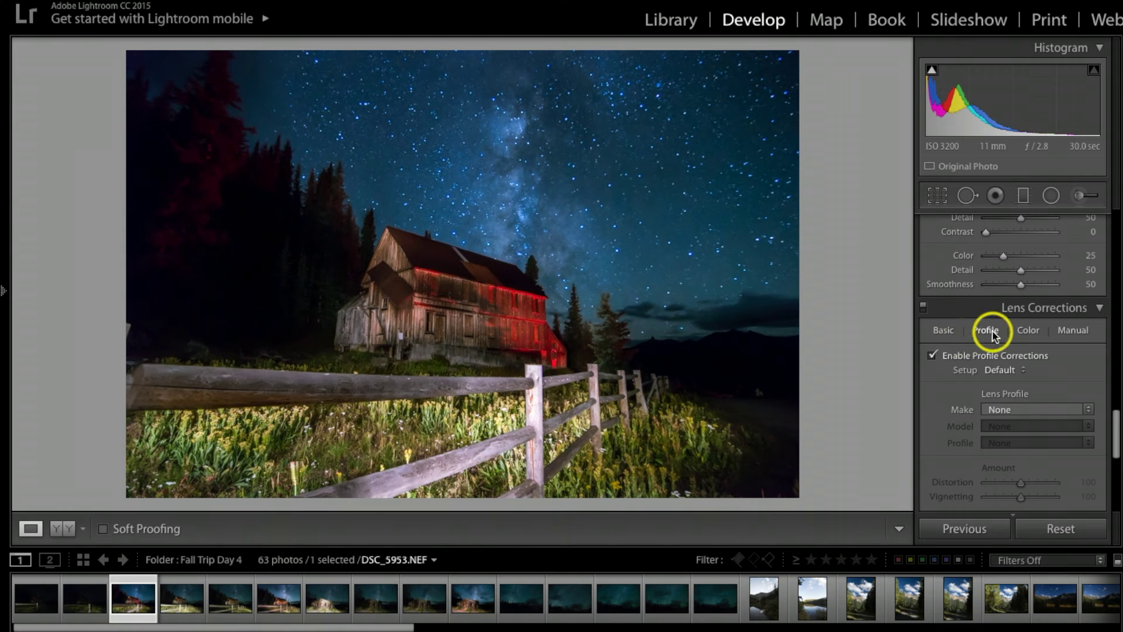
left_click(1089, 412)
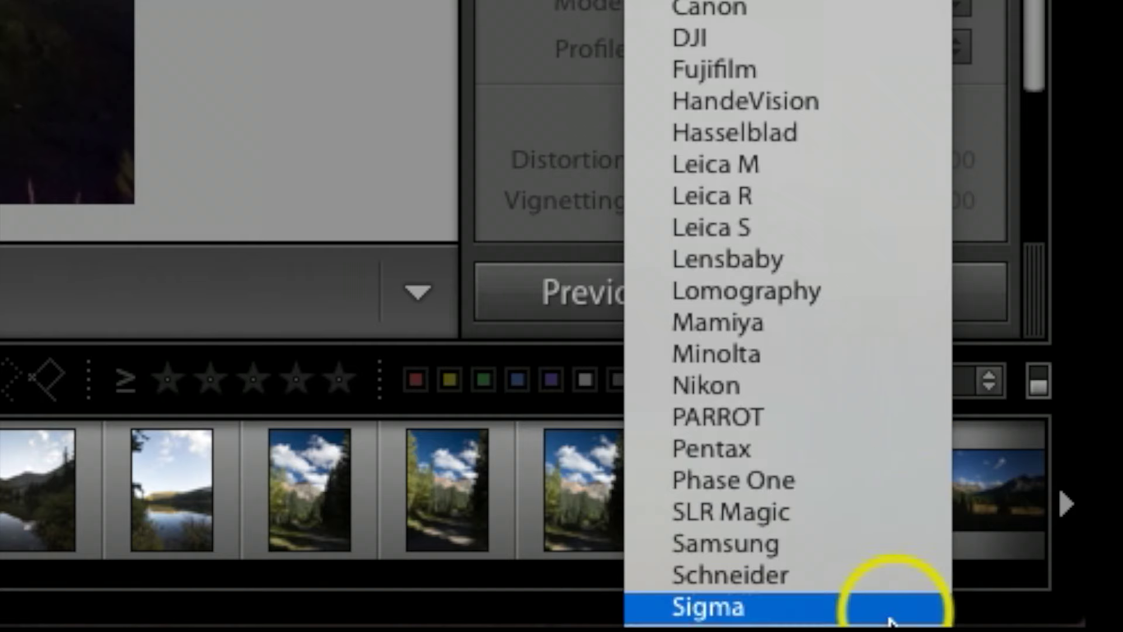
mouse_move(1047, 630)
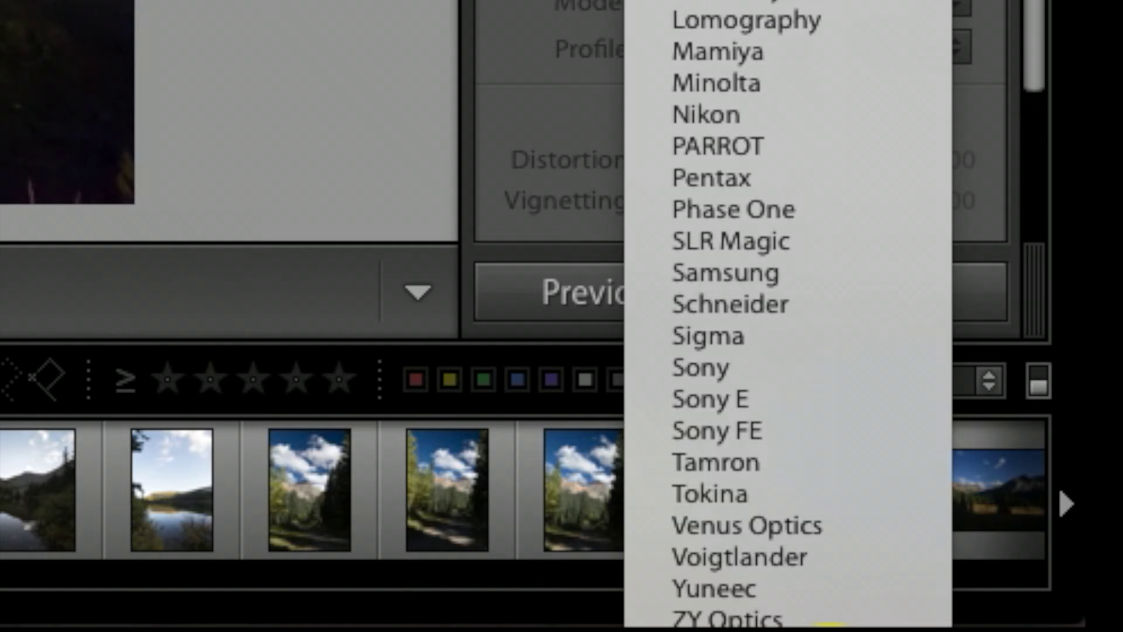
left_click(785, 491)
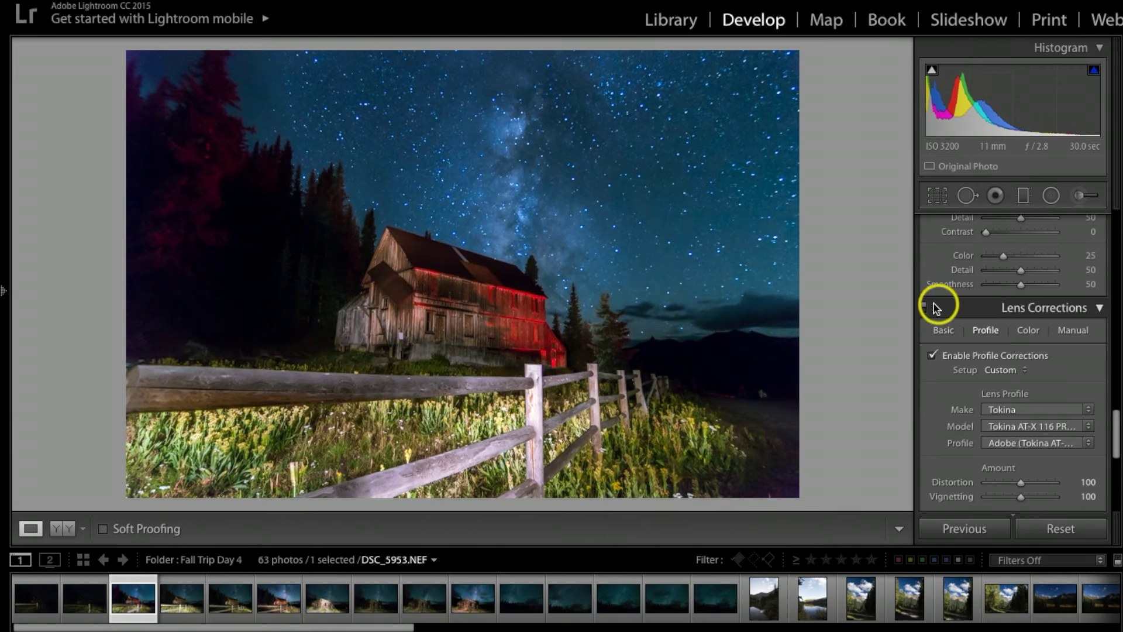
left_click(935, 329)
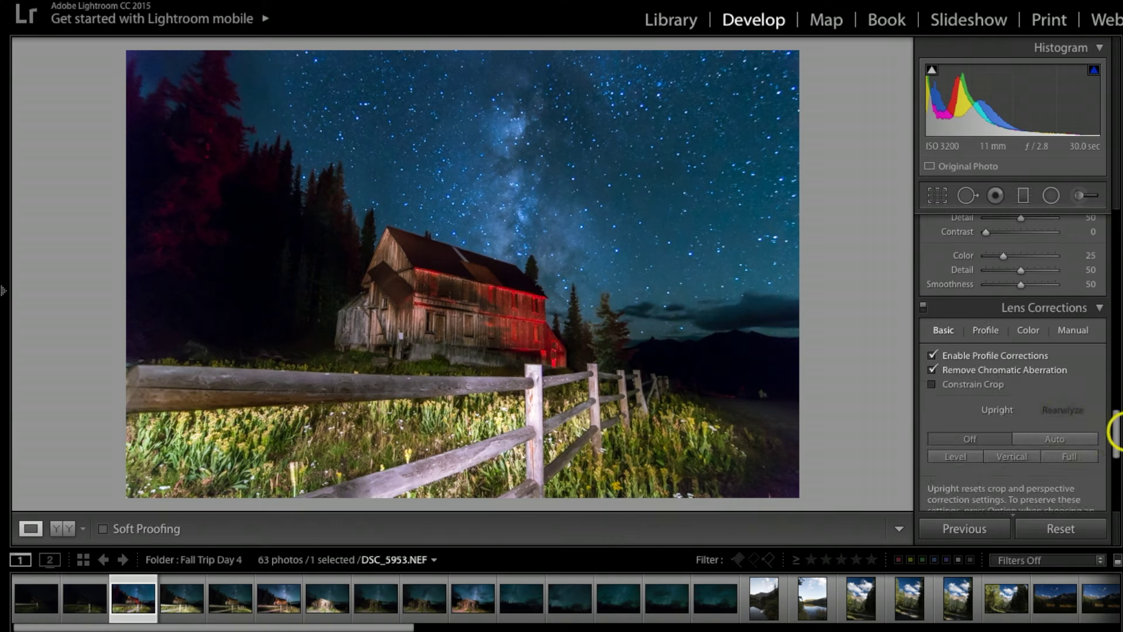
Set the post-crop vignetting Amount to −13 and Dehaze to +9
left_click_drag(1116, 445, 1113, 474)
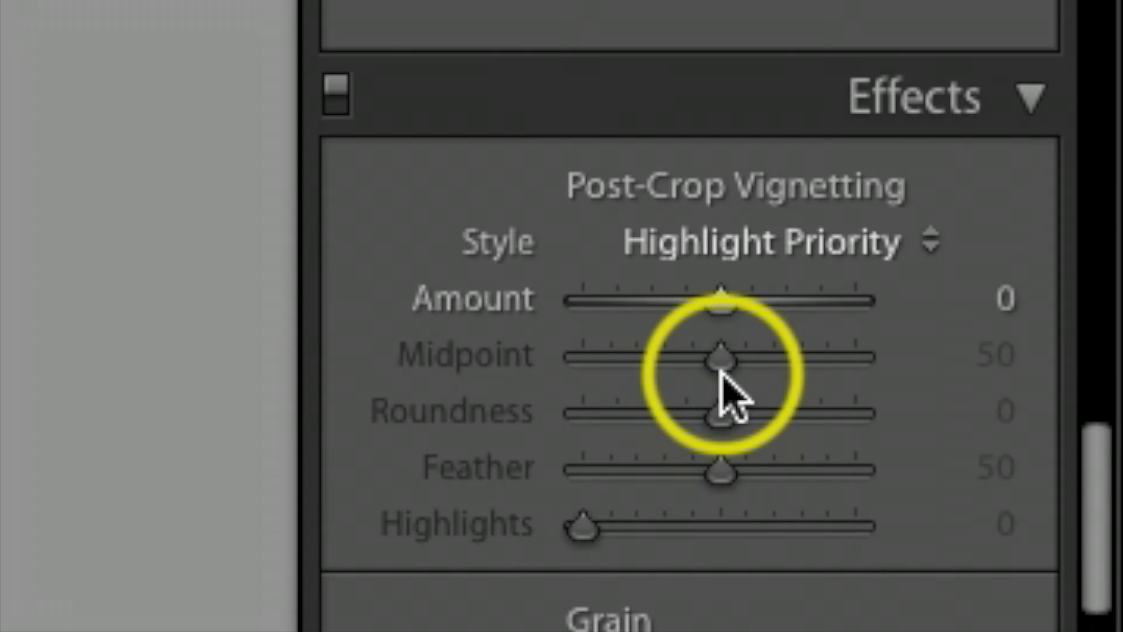
left_click_drag(1022, 416, 1022, 412)
left_click_drag(723, 297, 705, 299)
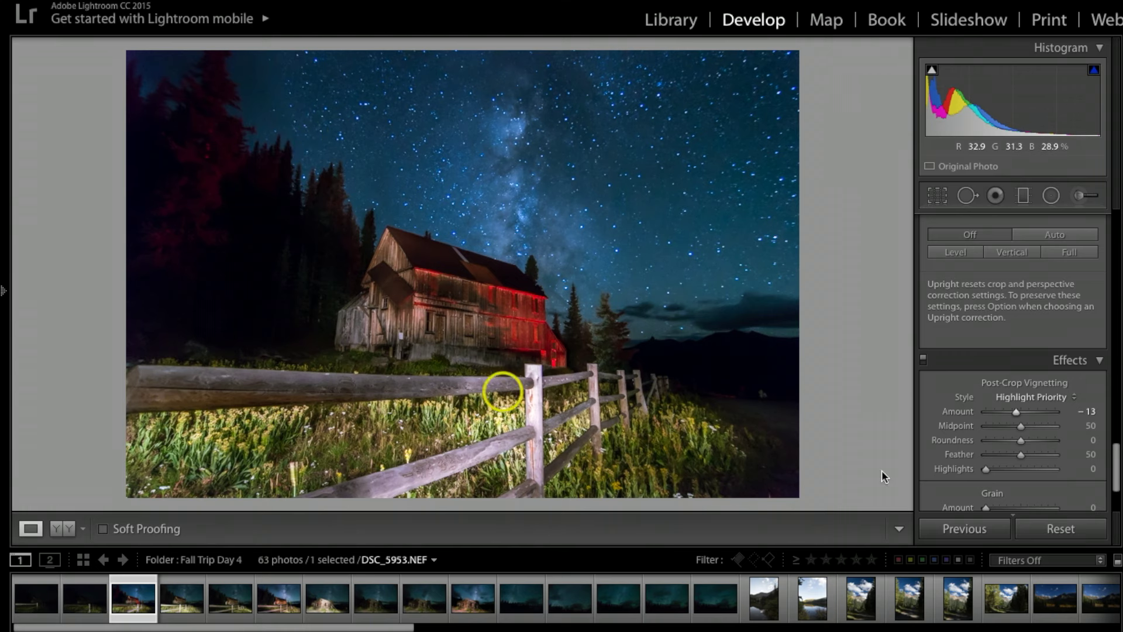
left_click_drag(1114, 460, 1111, 476)
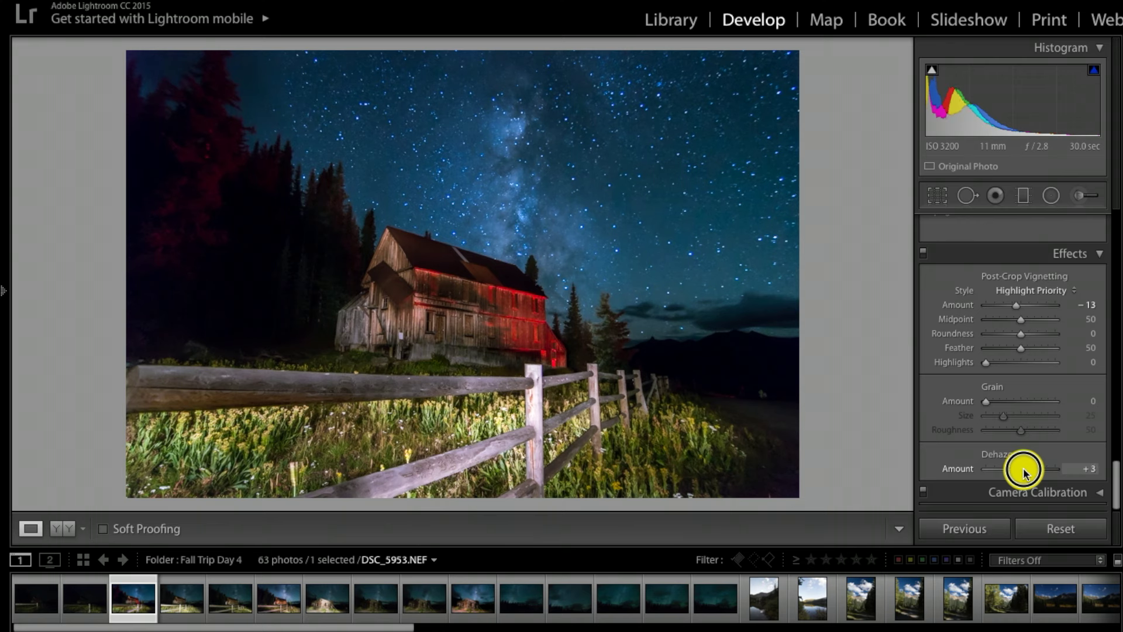
left_click_drag(1030, 473, 1025, 468)
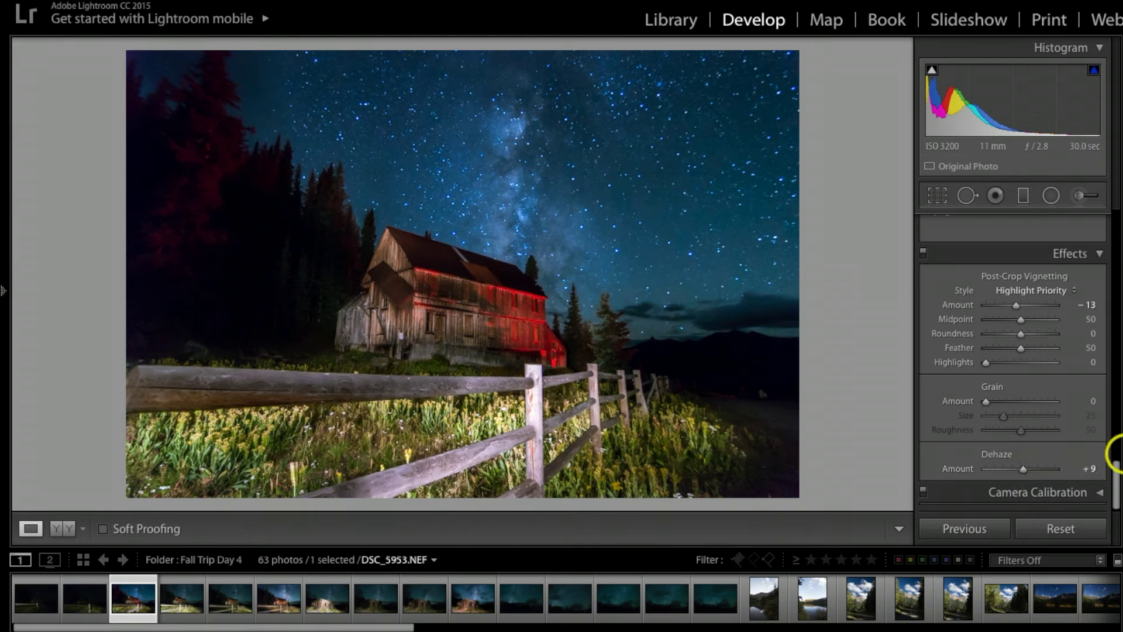
Paint over the barn's wooden wall with an Adjustment Brush set to Exposure 0.28 and Clarity 17
left_click_drag(1118, 492, 1115, 223)
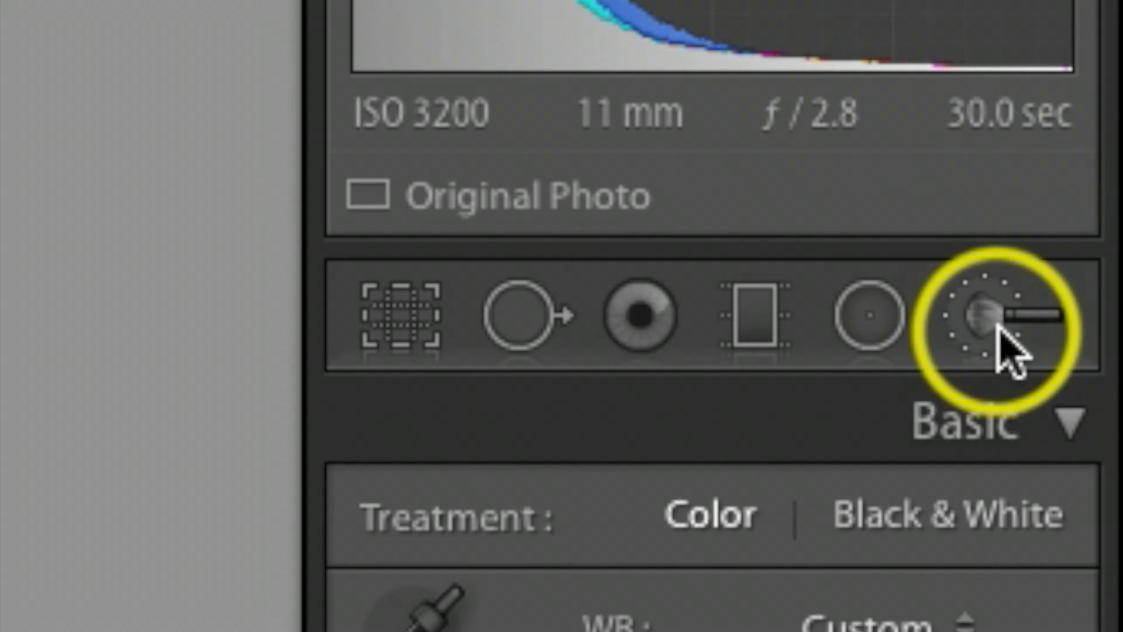
left_click(1083, 197)
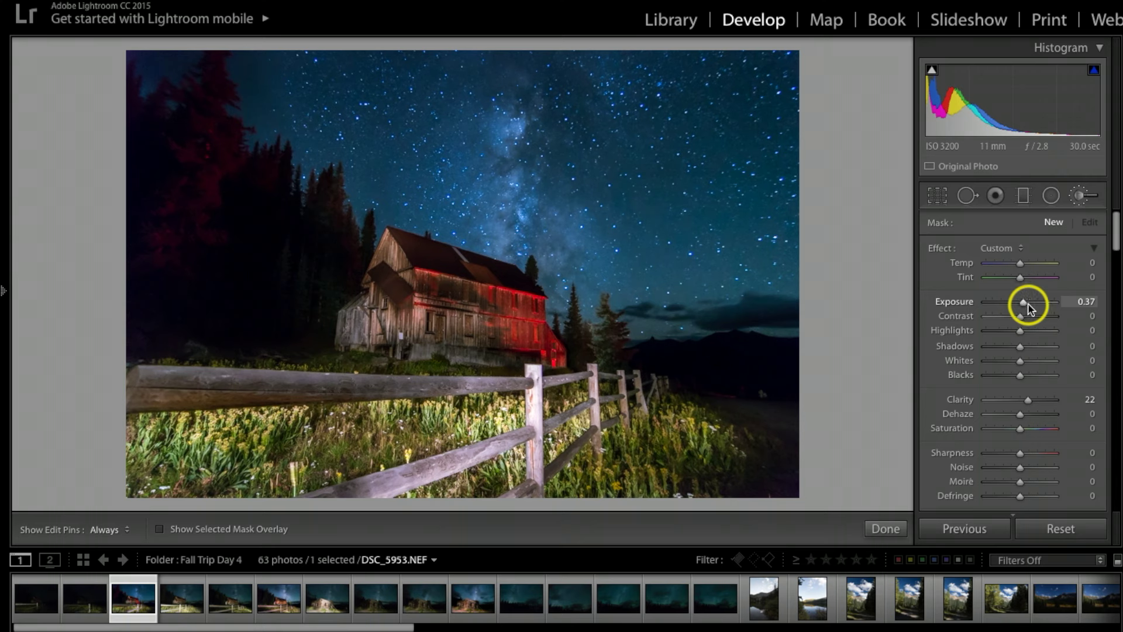
left_click_drag(1026, 303, 1025, 306)
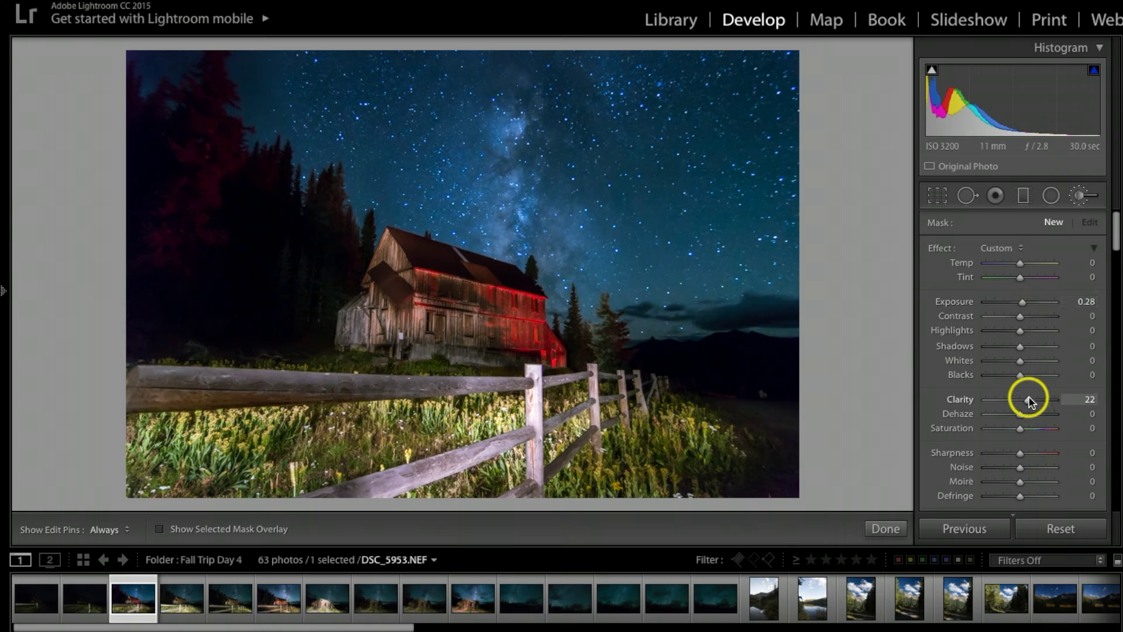
left_click_drag(1030, 407, 1023, 402)
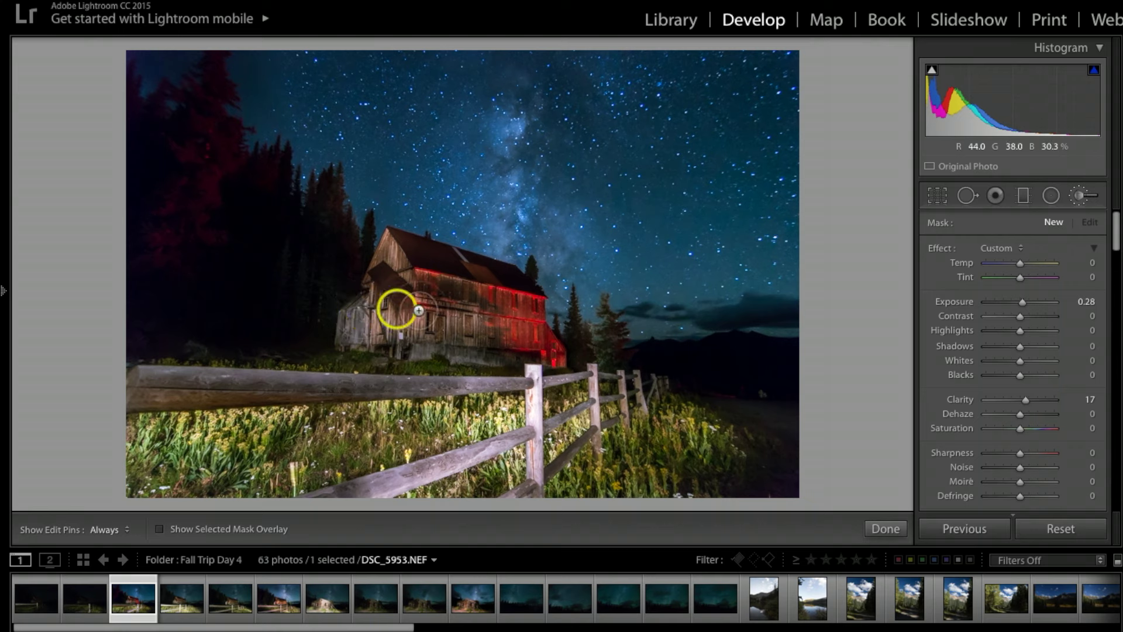
mouse_move(440, 297)
left_mouse_down()
mouse_move(439, 329)
mouse_move(454, 283)
mouse_move(459, 319)
mouse_move(480, 297)
mouse_move(522, 339)
mouse_move(450, 346)
mouse_move(395, 295)
mouse_move(397, 326)
mouse_move(399, 253)
mouse_move(394, 296)
mouse_move(373, 340)
mouse_move(357, 329)
mouse_move(361, 342)
mouse_move(483, 336)
mouse_move(528, 347)
mouse_move(472, 315)
mouse_move(495, 304)
mouse_move(443, 280)
mouse_move(491, 276)
mouse_move(431, 260)
mouse_move(480, 303)
left_mouse_up()
Refine the barn's brush adjustment to Exposure 0.37, Highlights −36 and Clarity 26
left_click_drag(1021, 302, 1025, 305)
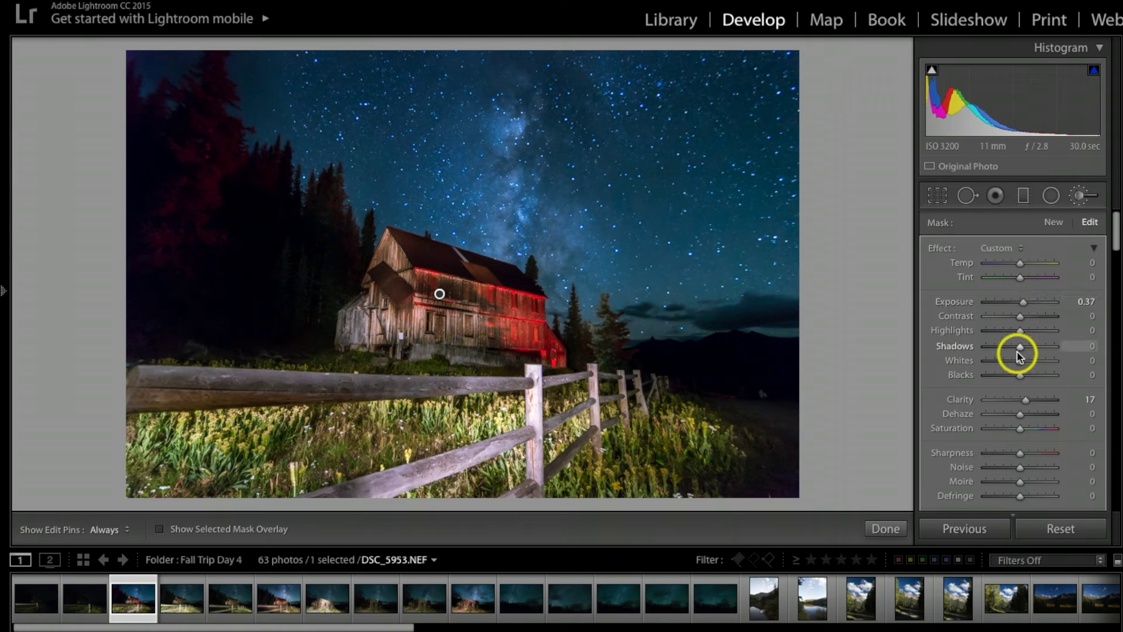
left_click_drag(1021, 332, 1009, 332)
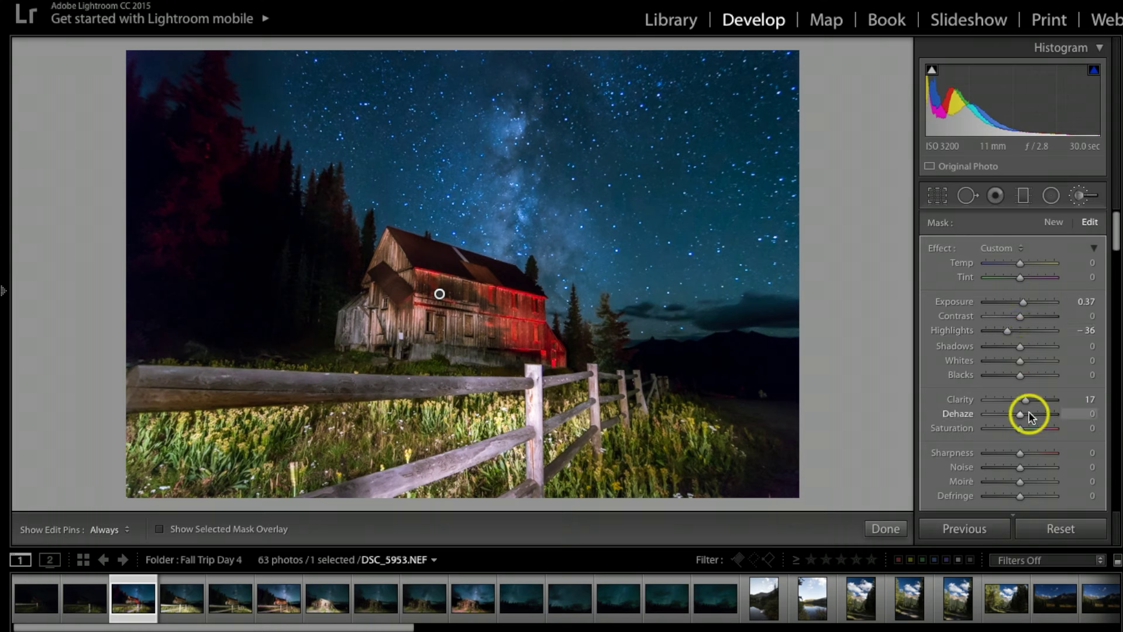
left_click_drag(1028, 404, 1031, 404)
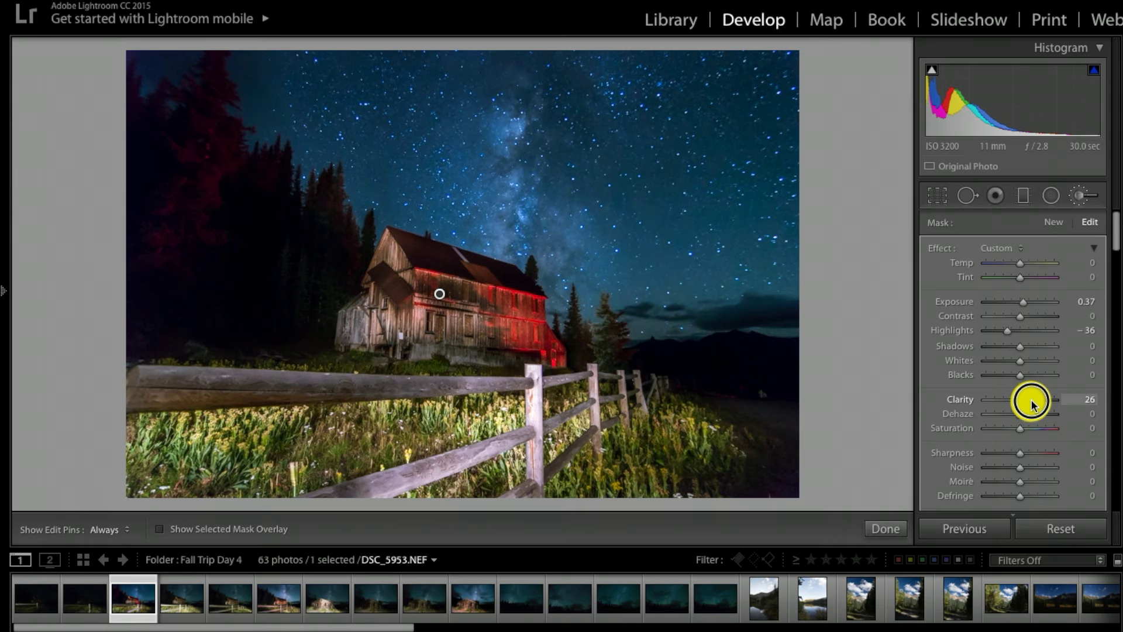
left_click_drag(1031, 404, 1032, 403)
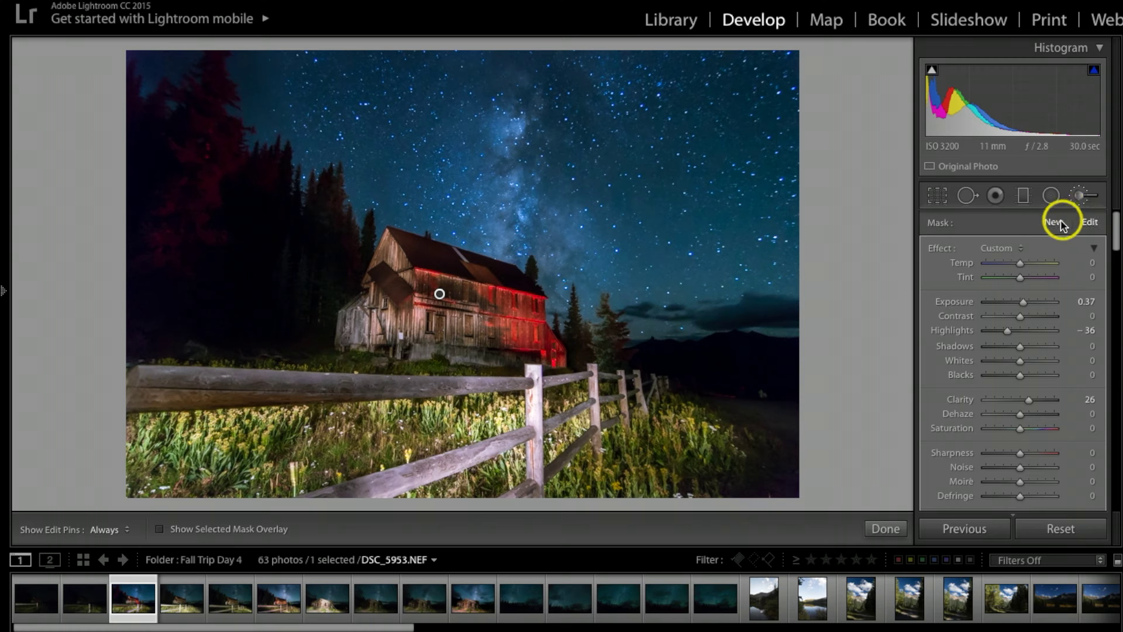
Add a diagonal graduated filter over the starry sky down to the barn, with Exposure 0.28 and Clarity 28
left_click(1057, 225)
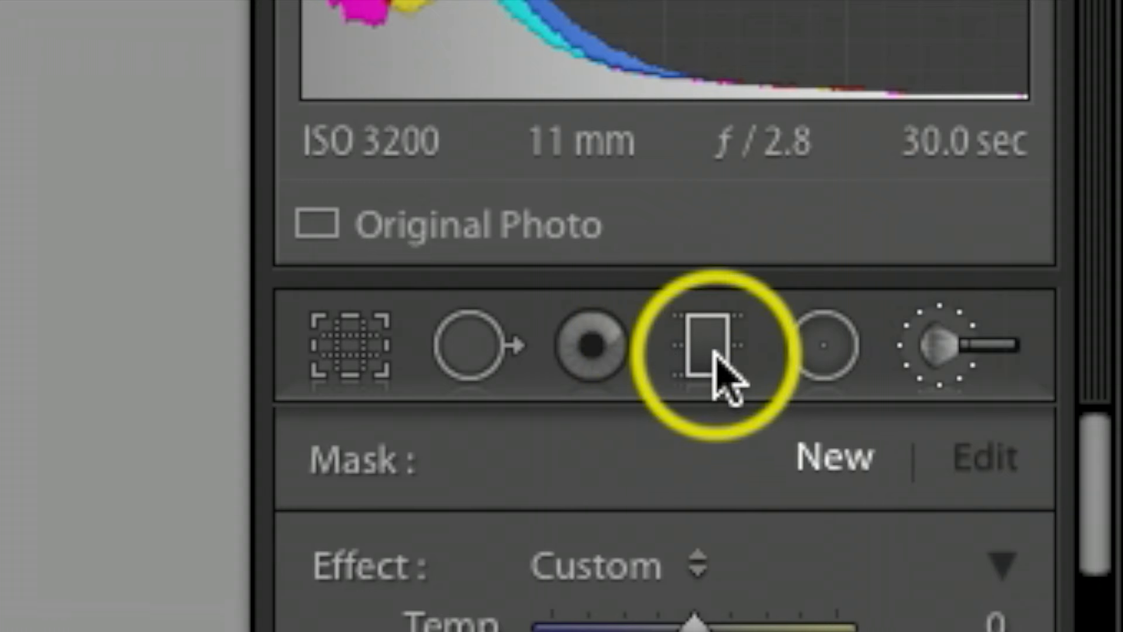
left_click(1025, 196)
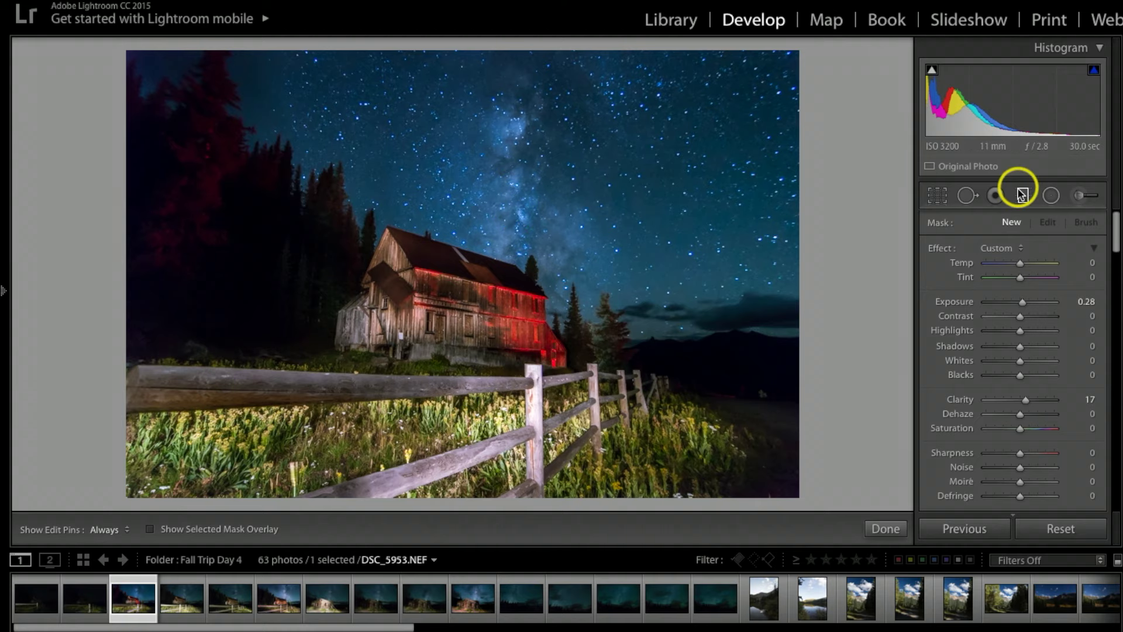
left_click_drag(529, 186, 499, 289)
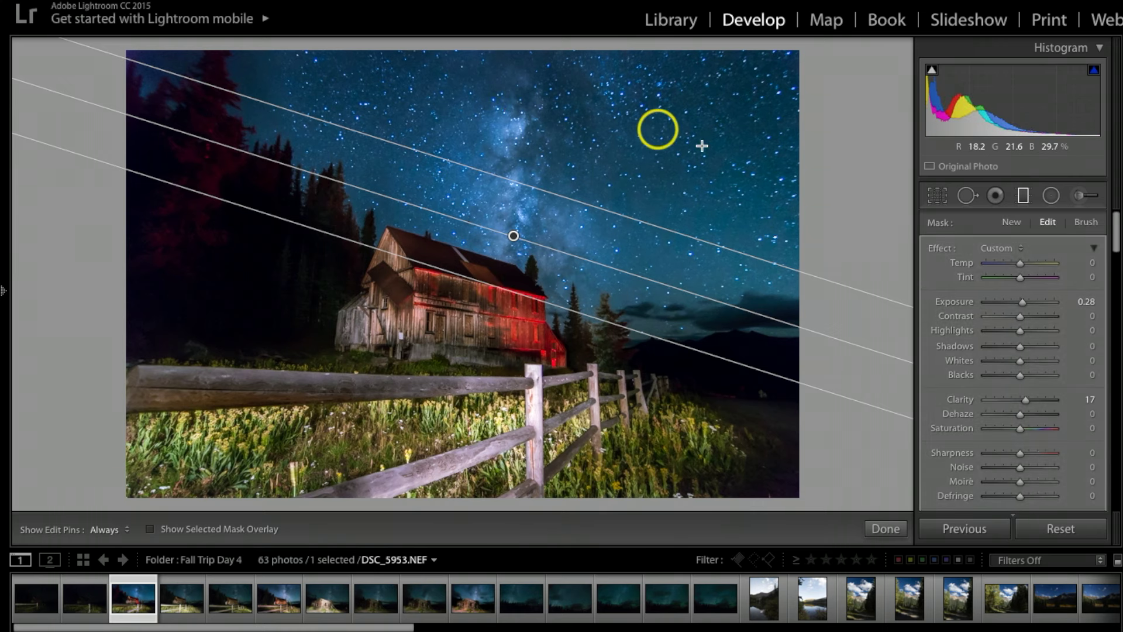
left_click_drag(1025, 304, 1023, 304)
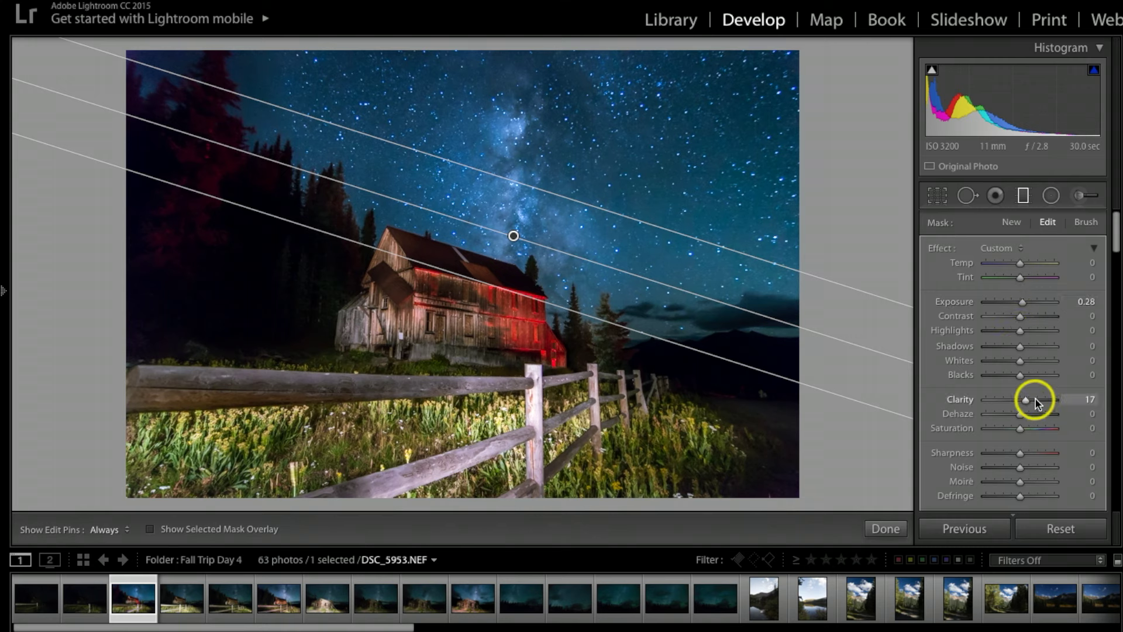
left_click_drag(1029, 405, 1034, 405)
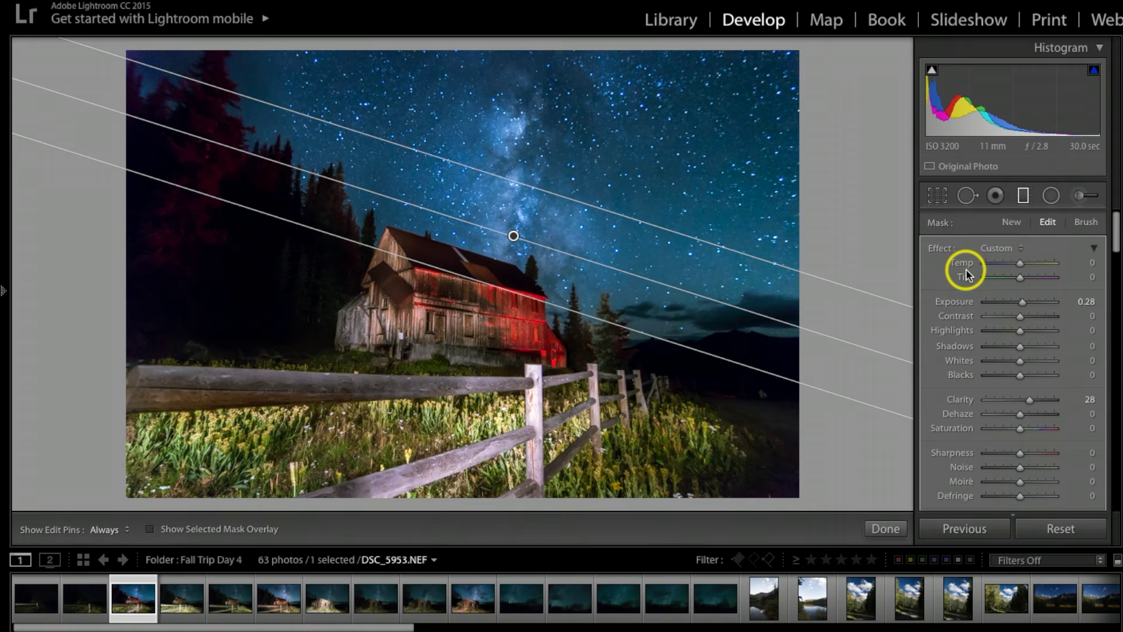
left_click(893, 528)
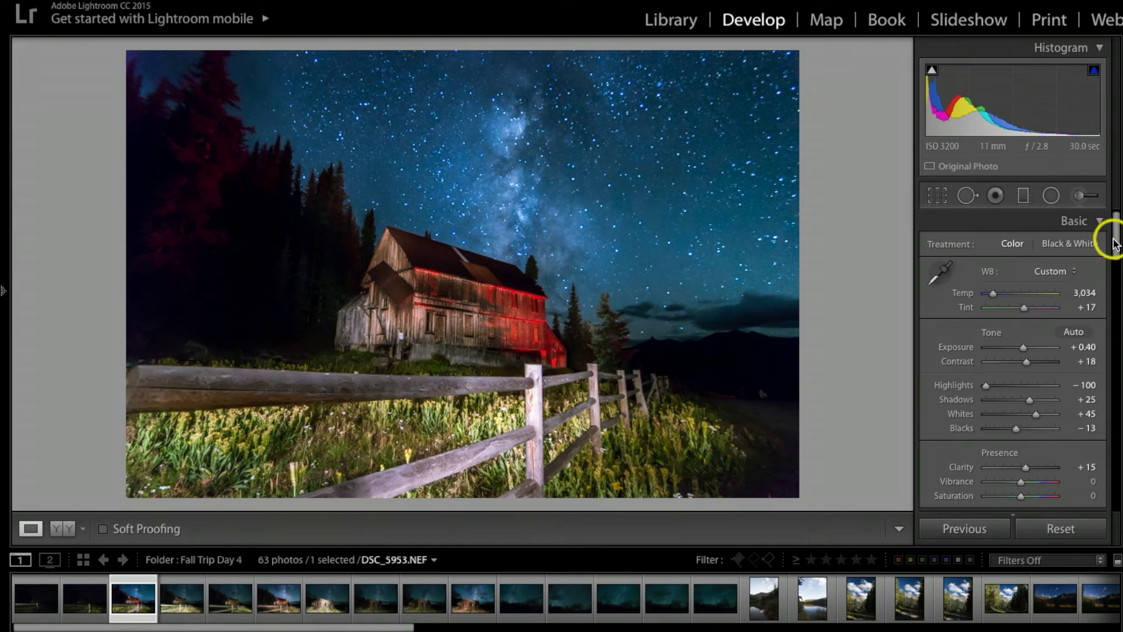
Raise the Luminance noise reduction to 65
left_click_drag(1117, 246, 1118, 420)
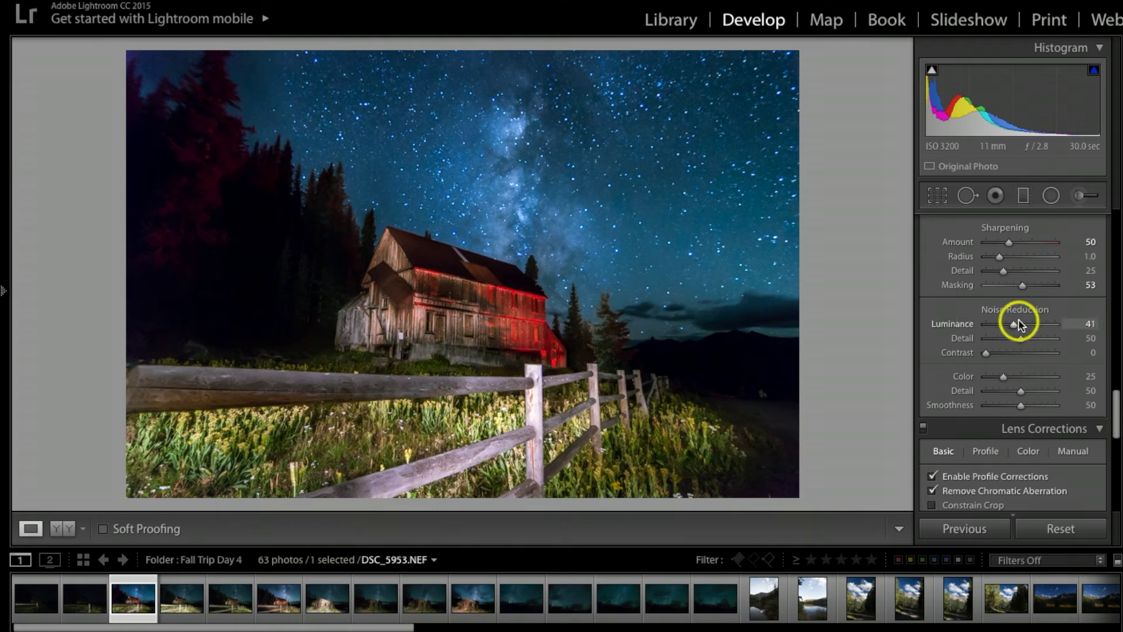
left_click_drag(1015, 326, 1028, 325)
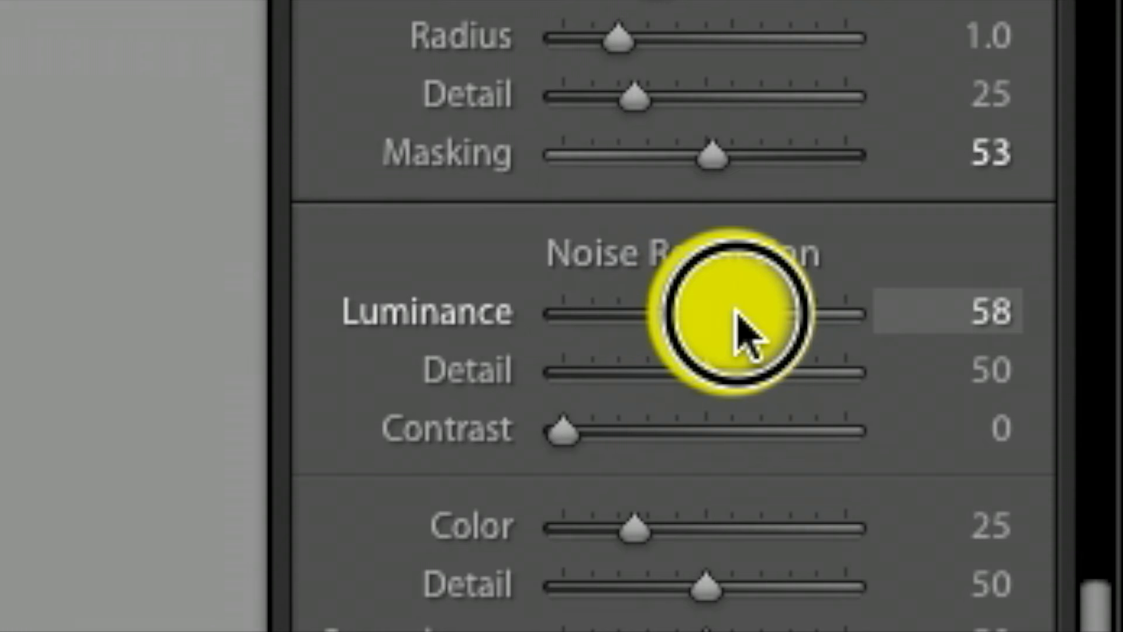
left_click_drag(735, 314, 753, 326)
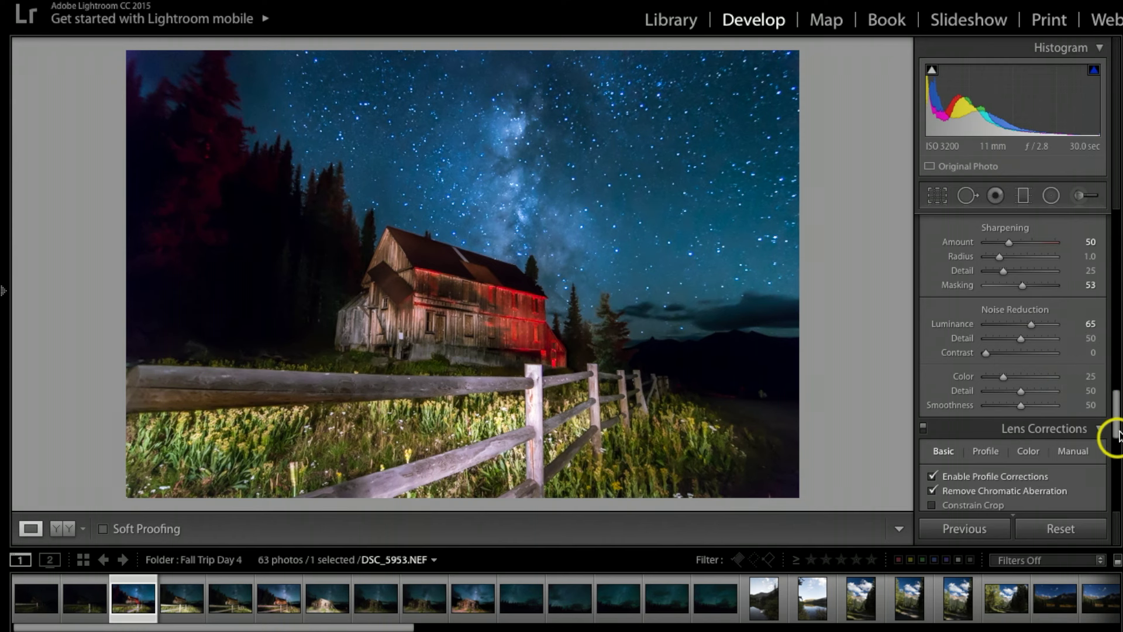
Compare the edited photo side by side with its original version, and return to the single-photo view
left_click_drag(1117, 426, 1102, 245)
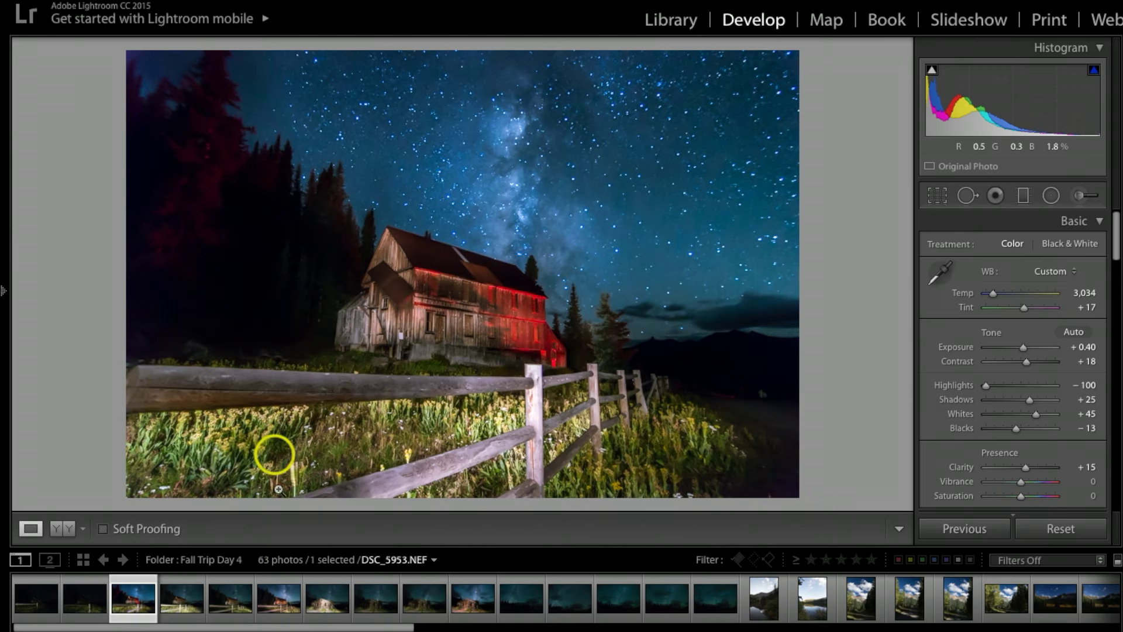
left_click(63, 530)
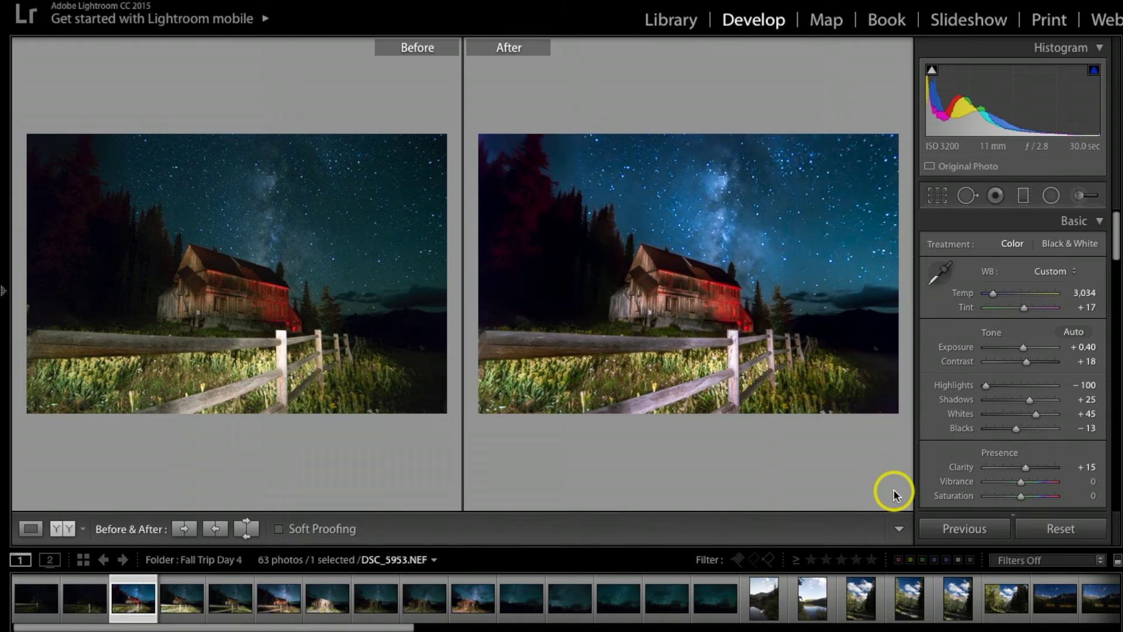
left_click(31, 528)
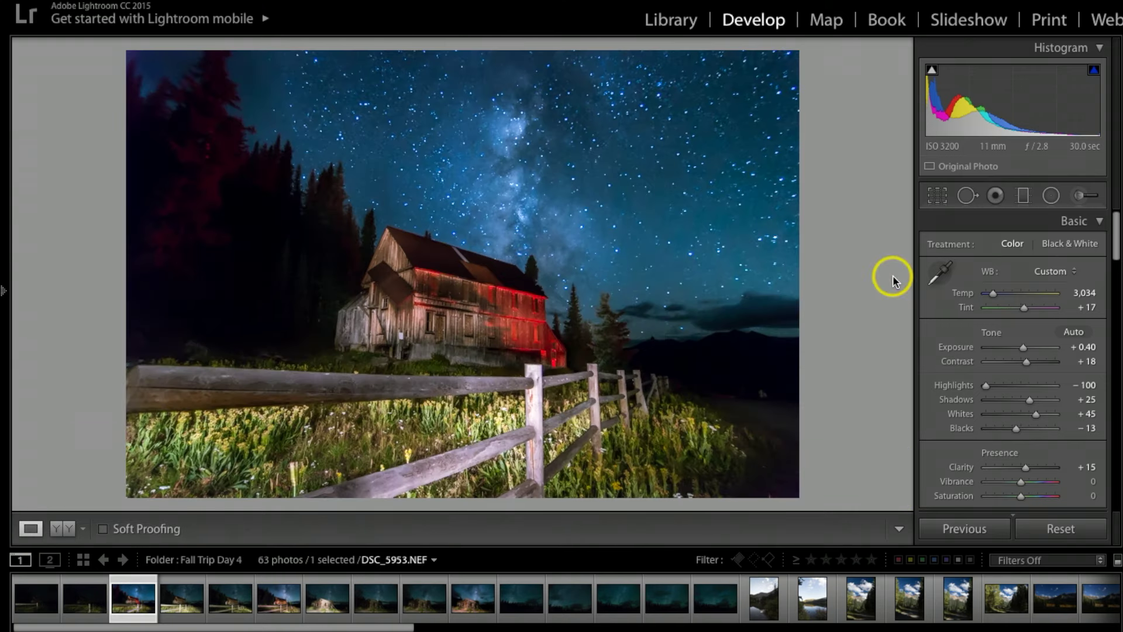